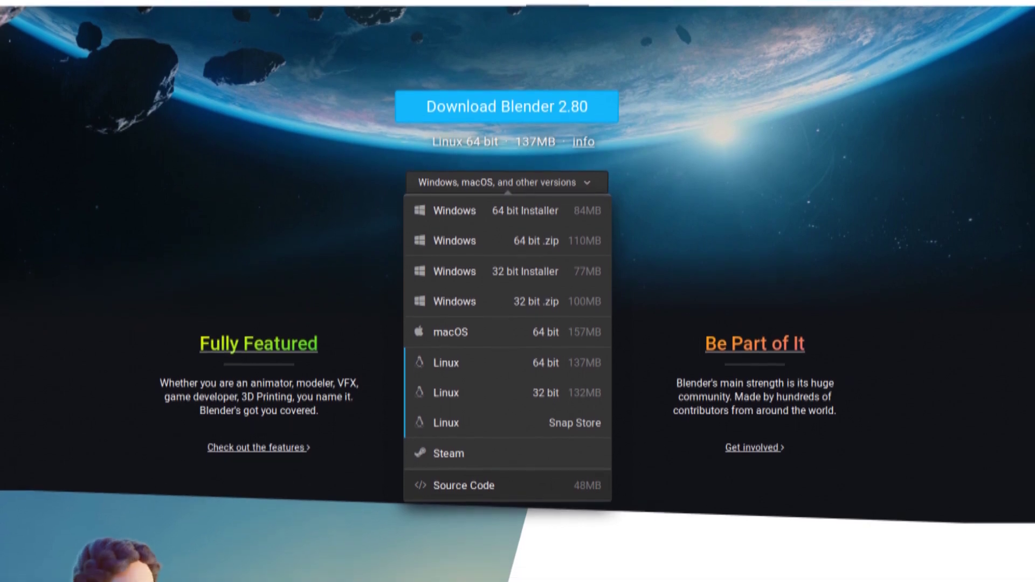
Step: Scroll down the blender.org download page past the versions dropdown
{"action": "scroll", "coordinate": [517, 291], "scroll_direction": "down", "scroll_amount": 3}
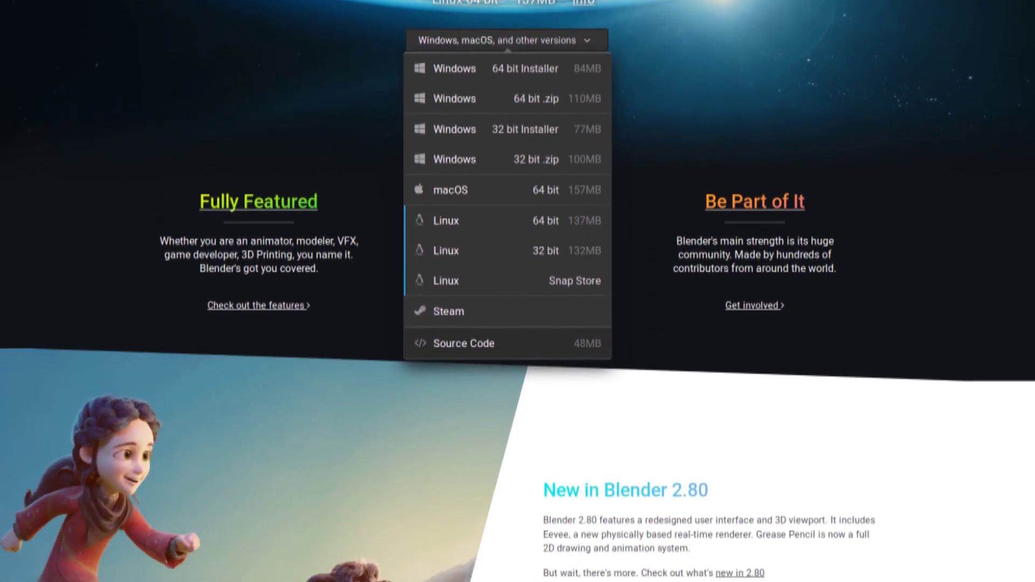
{"action": "scroll", "coordinate": [518, 291], "scroll_direction": "down", "scroll_amount": 2}
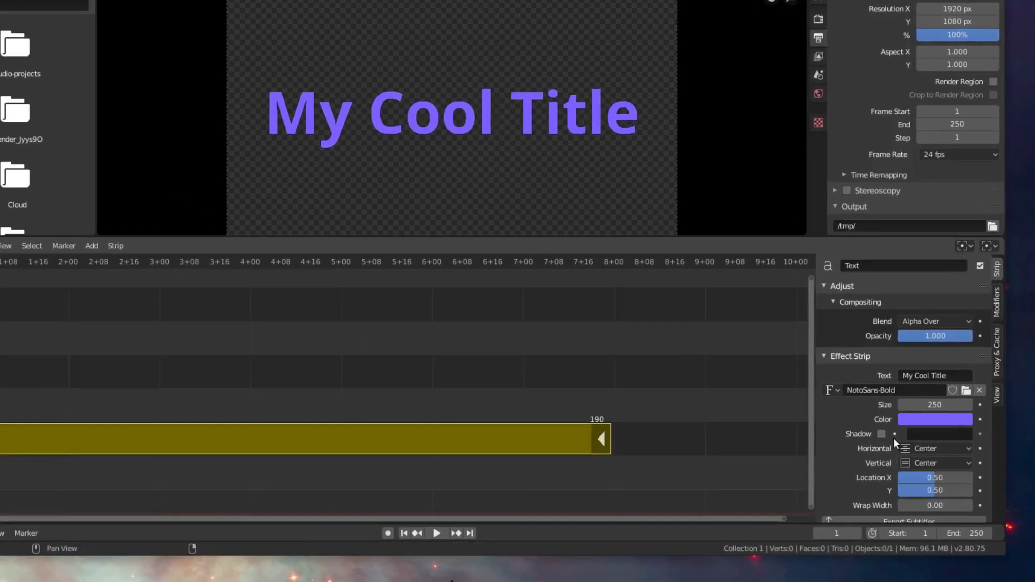
Step: Turn on the title's drop shadow and lower its colour alpha to make it partly transparent
{"action": "left_click", "coordinate": [883, 435]}
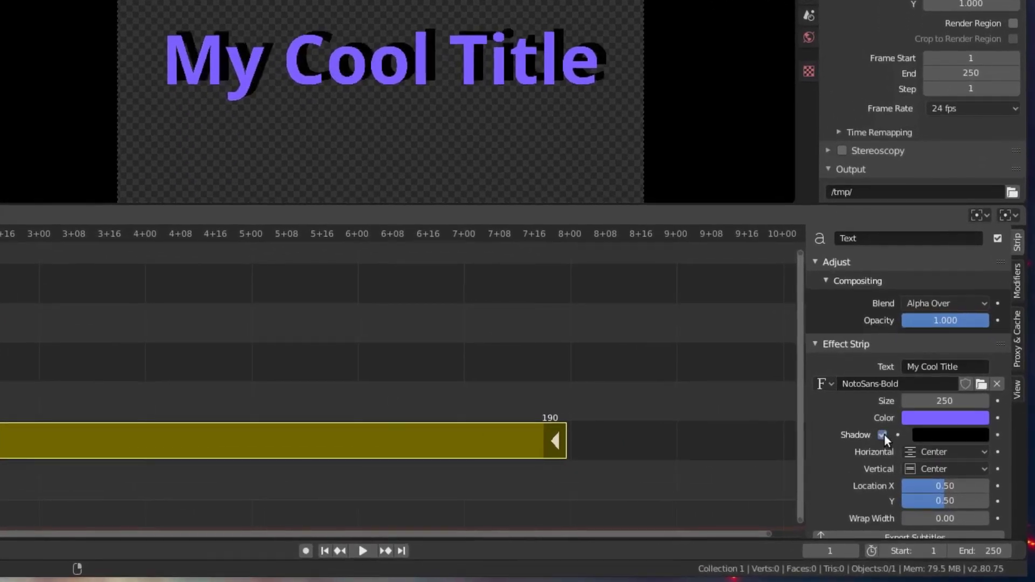
{"action": "left_click", "coordinate": [883, 435]}
{"action": "left_click", "coordinate": [884, 435]}
{"action": "left_click", "coordinate": [883, 435]}
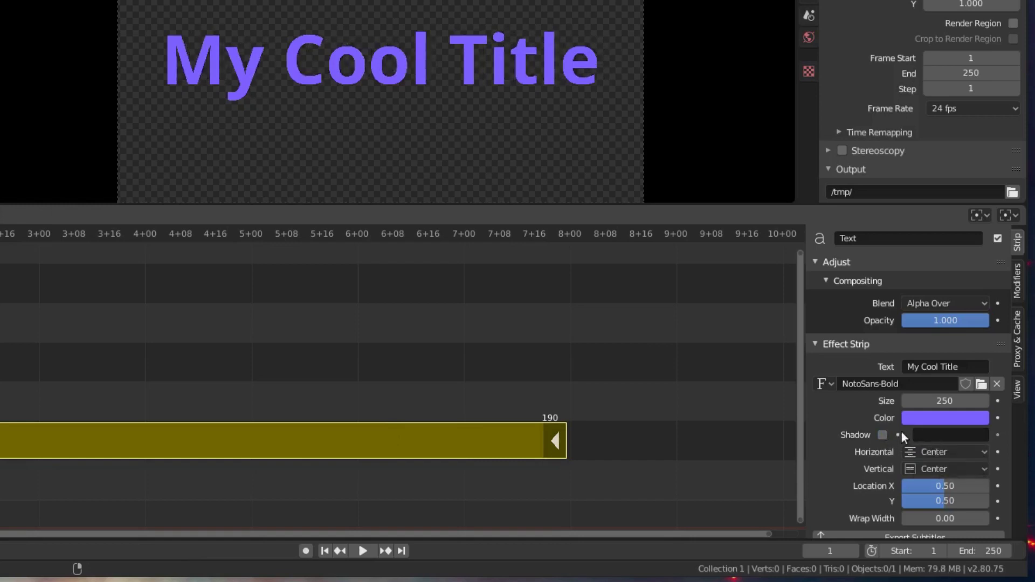
{"action": "left_click", "coordinate": [884, 435]}
{"action": "left_click", "coordinate": [921, 434]}
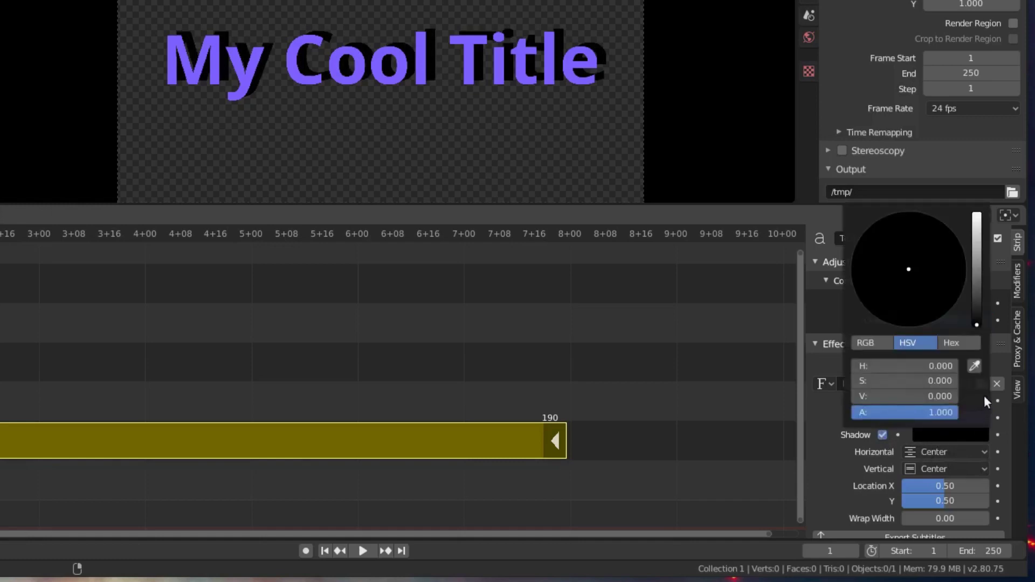
{"action": "left_click_drag", "start_coordinate": [932, 413], "coordinate": [960, 413]}
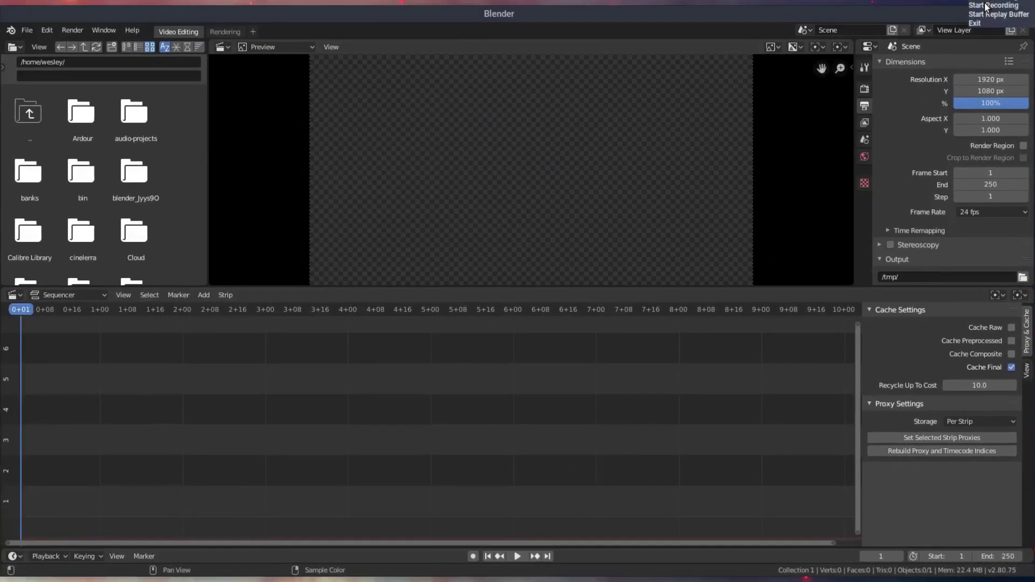
Step: Bring up the sequencer's Add menu with Shift+A
{"action": "left_click", "coordinate": [987, 6]}
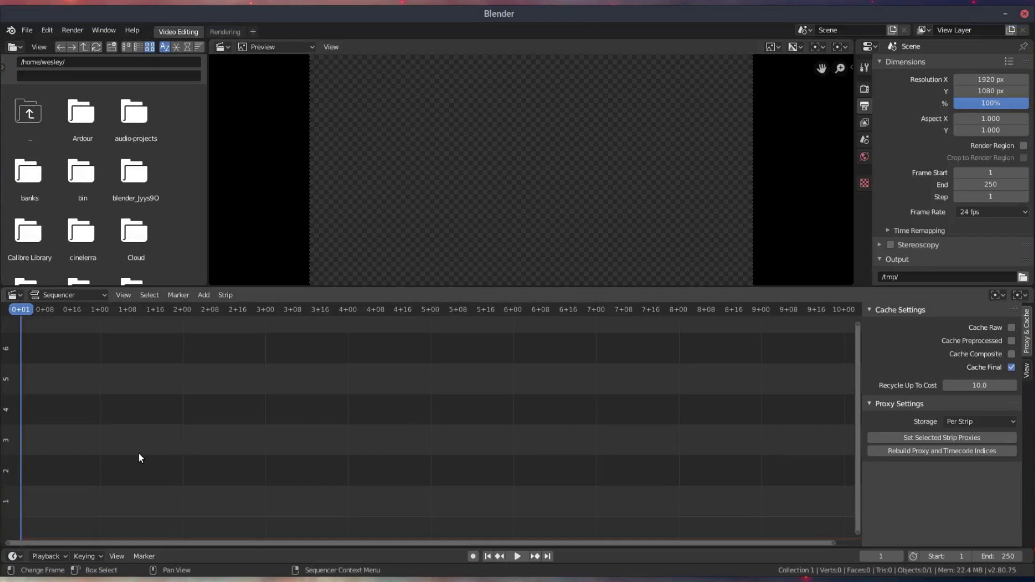
{"action": "key", "text": "shift+a"}
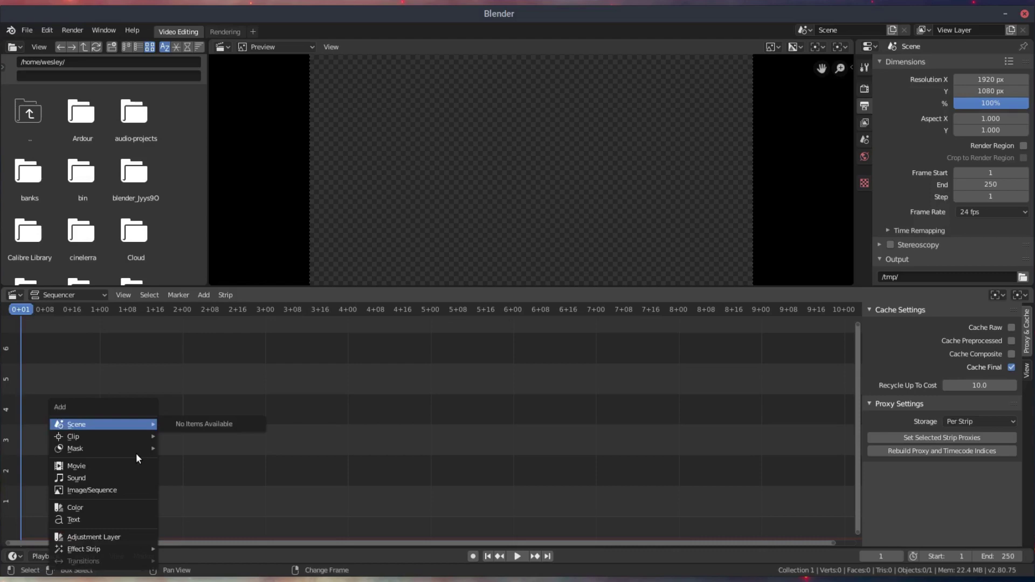
Step: Add a Text strip to the sequencer
{"action": "left_click", "coordinate": [110, 519]}
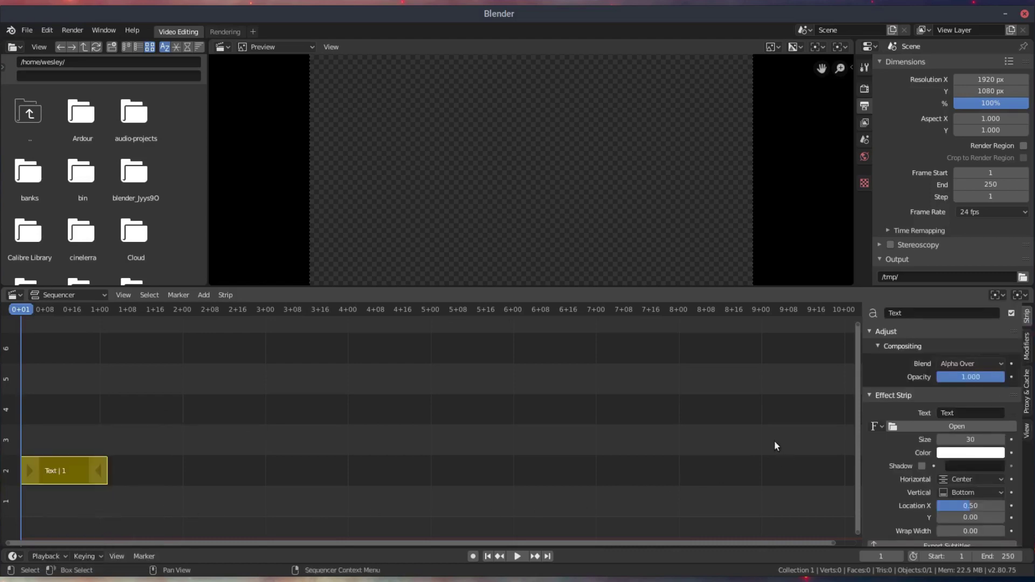
{"action": "scroll", "coordinate": [723, 231], "scroll_direction": "down", "scroll_amount": 1}
{"action": "scroll", "coordinate": [724, 231], "scroll_direction": "up", "scroll_amount": 1}
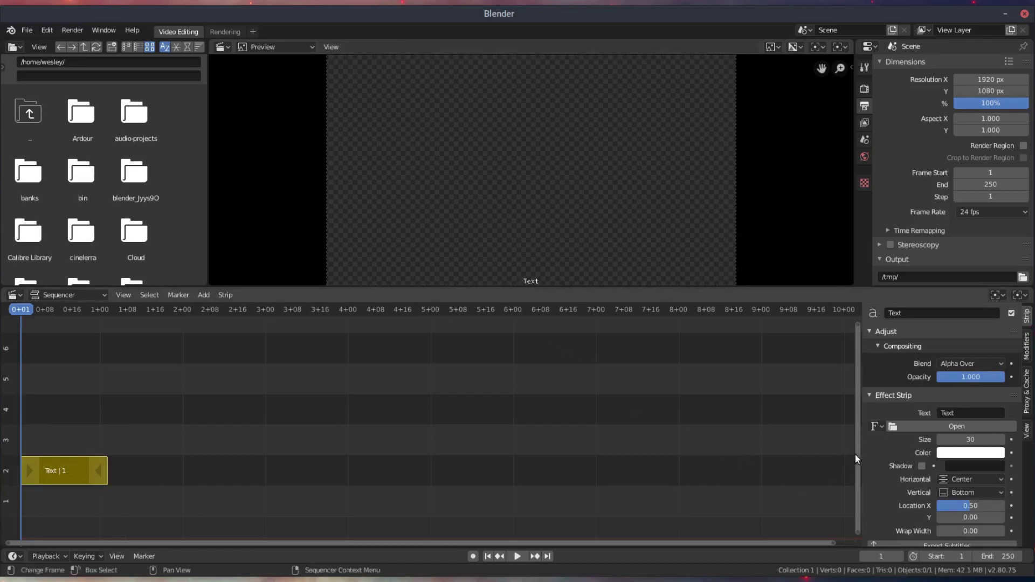
Step: Load NotoSans-Bold.ttf as the text strip's font
{"action": "left_click", "coordinate": [874, 428]}
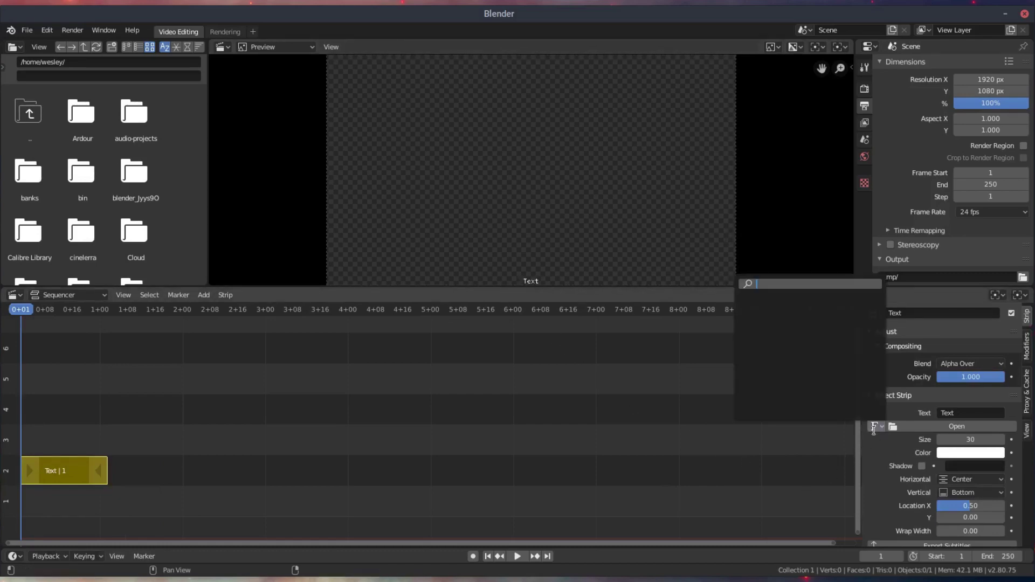
{"action": "left_click", "coordinate": [875, 430]}
{"action": "left_click", "coordinate": [907, 426]}
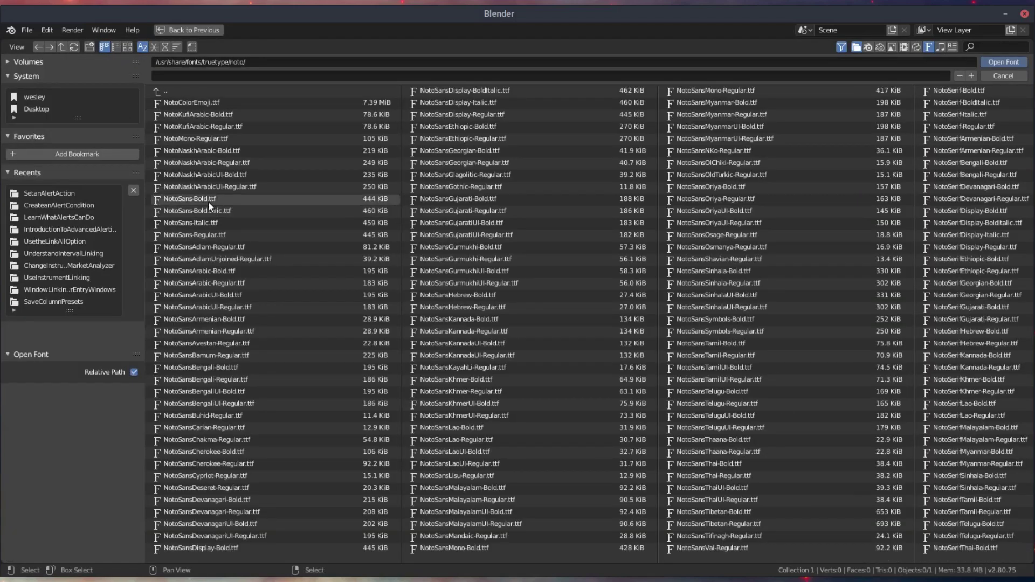
{"action": "left_click", "coordinate": [208, 199]}
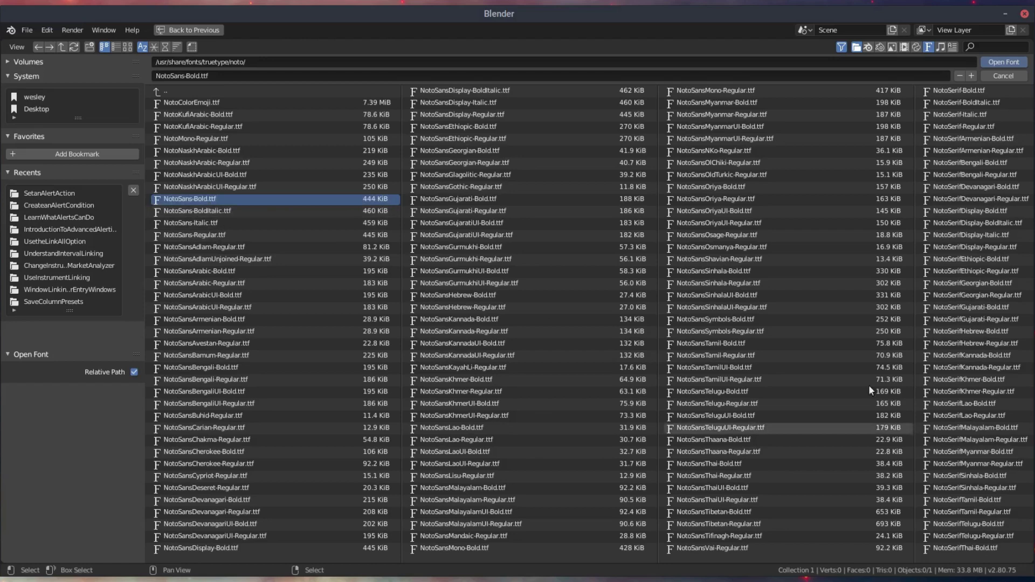
{"action": "left_click", "coordinate": [1004, 62]}
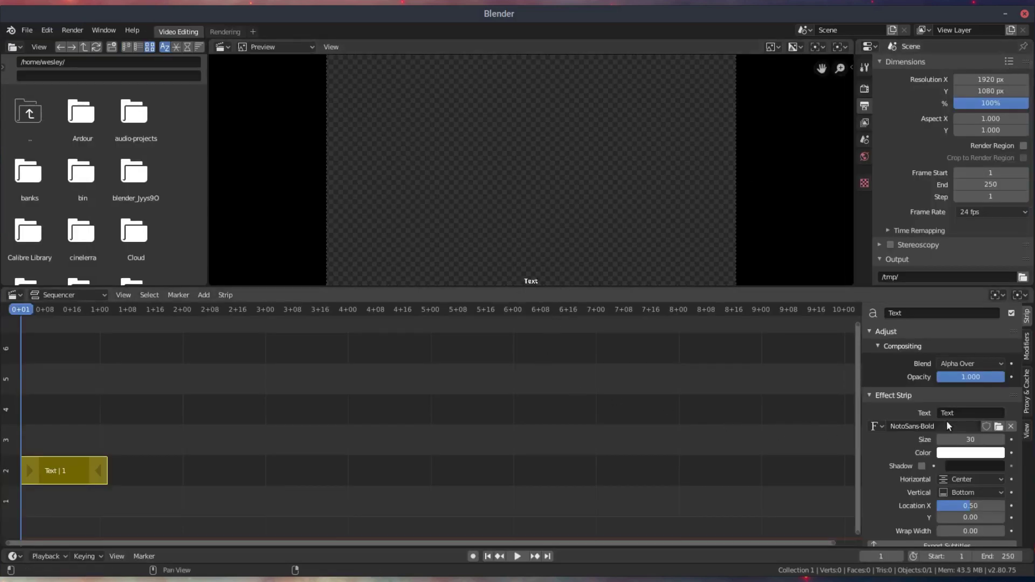
Step: Change the strip's text to 'My Cool Title'
{"action": "left_click", "coordinate": [960, 413]}
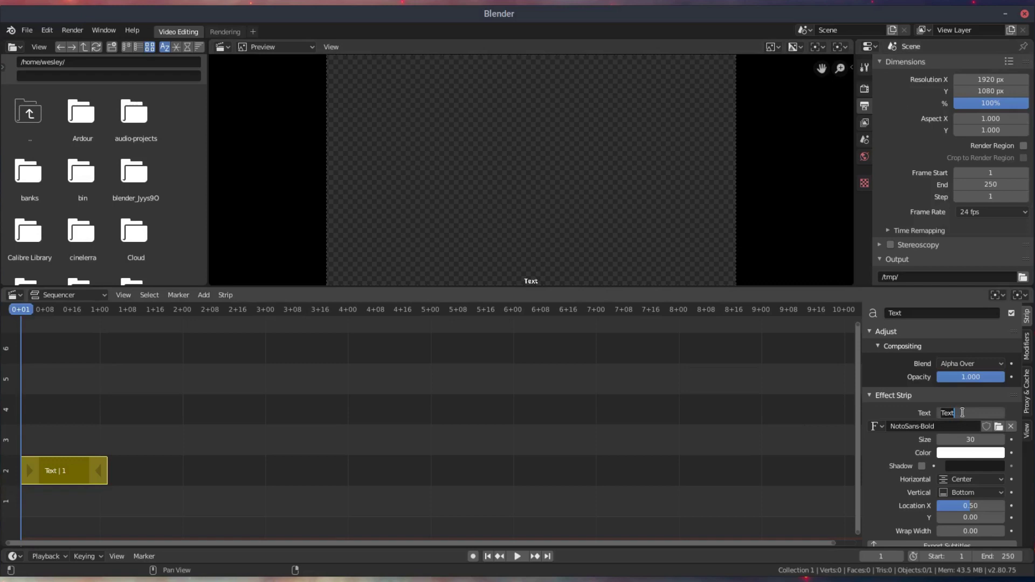
{"action": "type", "text": "My Cool Title"}
{"action": "key", "text": "Return"}
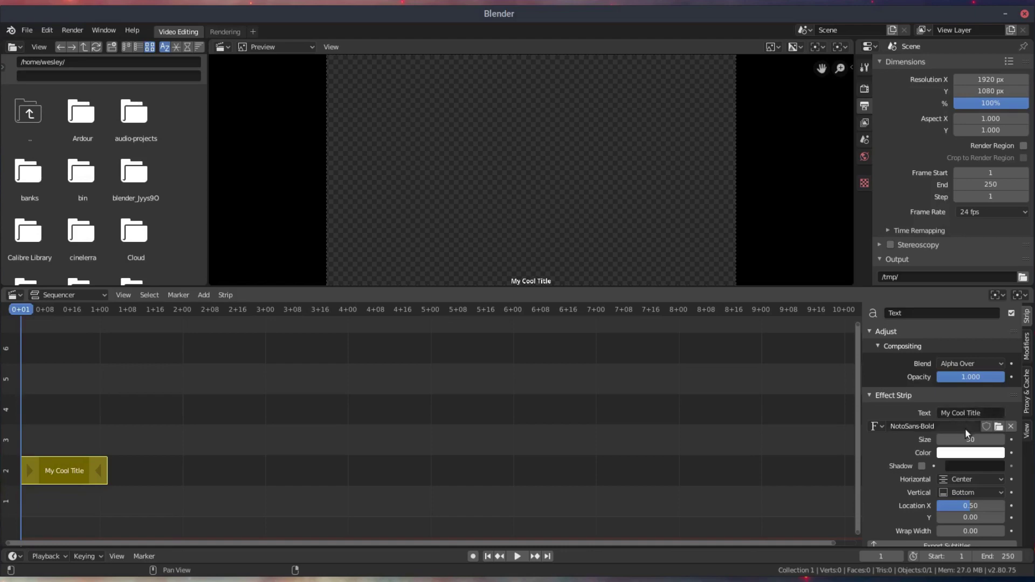
Step: Set the title's text size to 250
{"action": "left_click", "coordinate": [939, 439]}
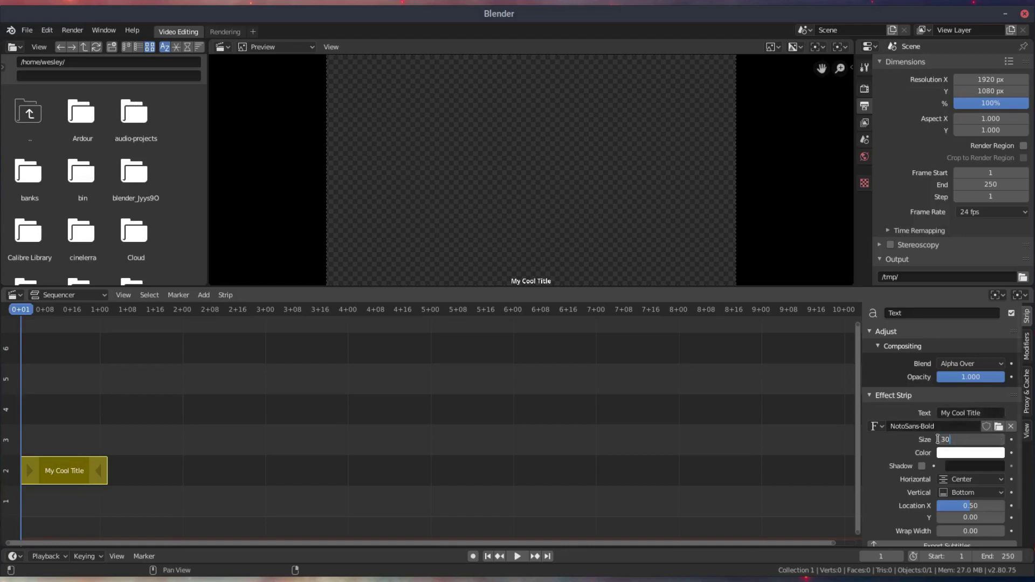
{"action": "type", "text": "0"}
{"action": "key", "text": "Return"}
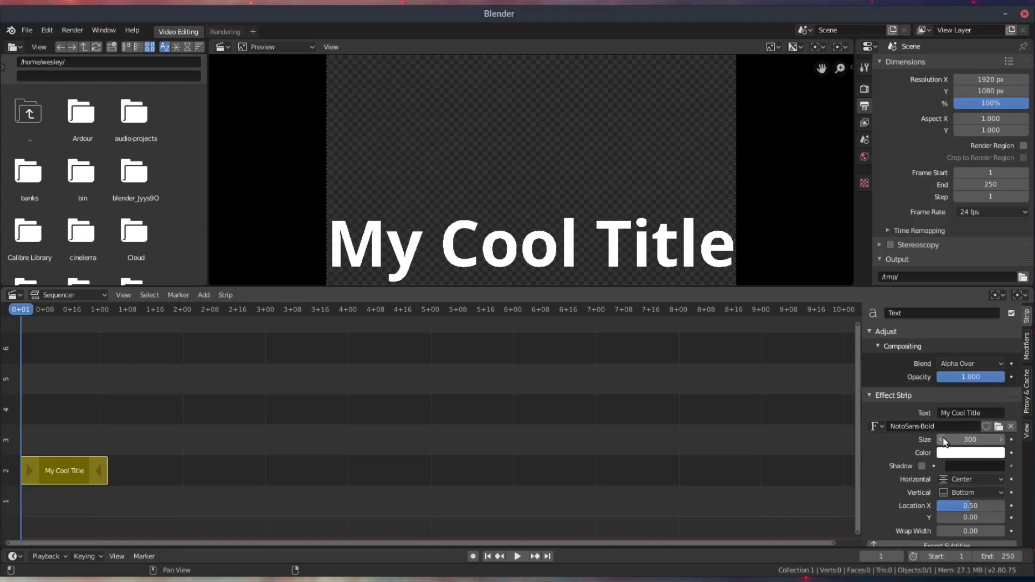
{"action": "left_click", "coordinate": [942, 439]}
{"action": "left_click", "coordinate": [943, 438]}
{"action": "left_click", "coordinate": [942, 439]}
{"action": "left_click", "coordinate": [943, 438]}
{"action": "left_click", "coordinate": [957, 440]}
{"action": "type", "text": "250"}
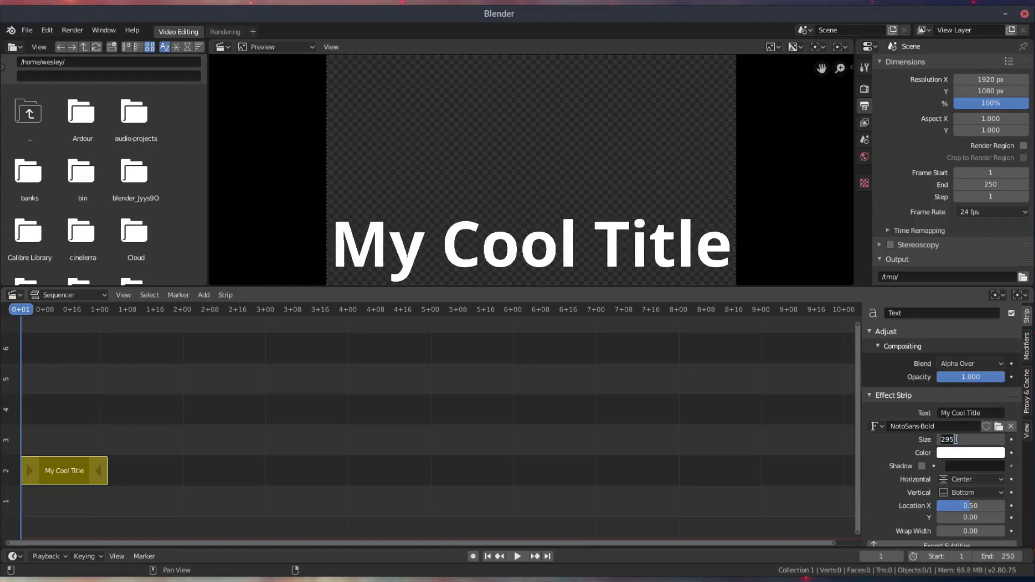
{"action": "key", "text": "Return"}
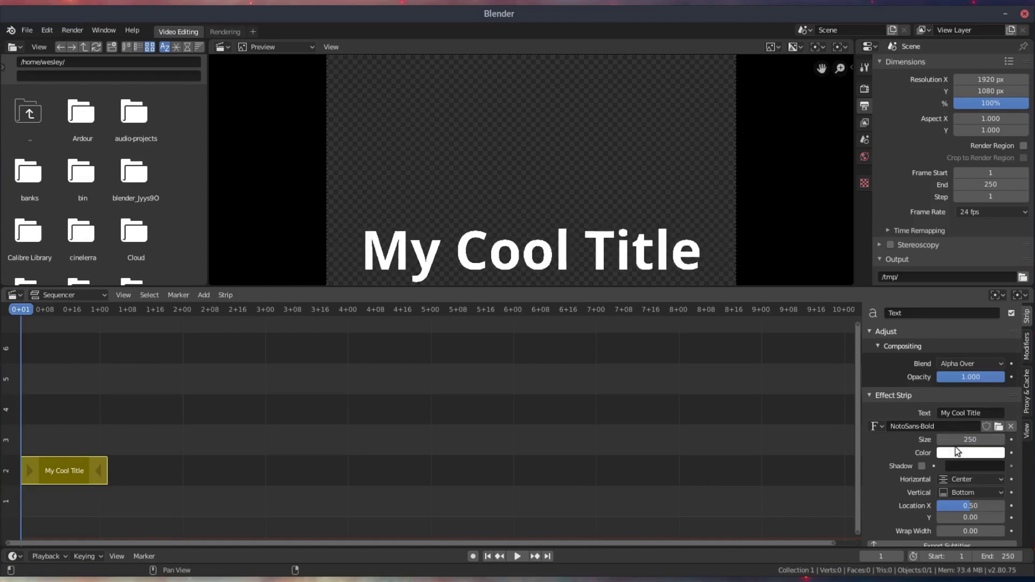
Step: Colour the title purple and centre it vertically at Location Y 0.5
{"action": "left_click", "coordinate": [964, 453]}
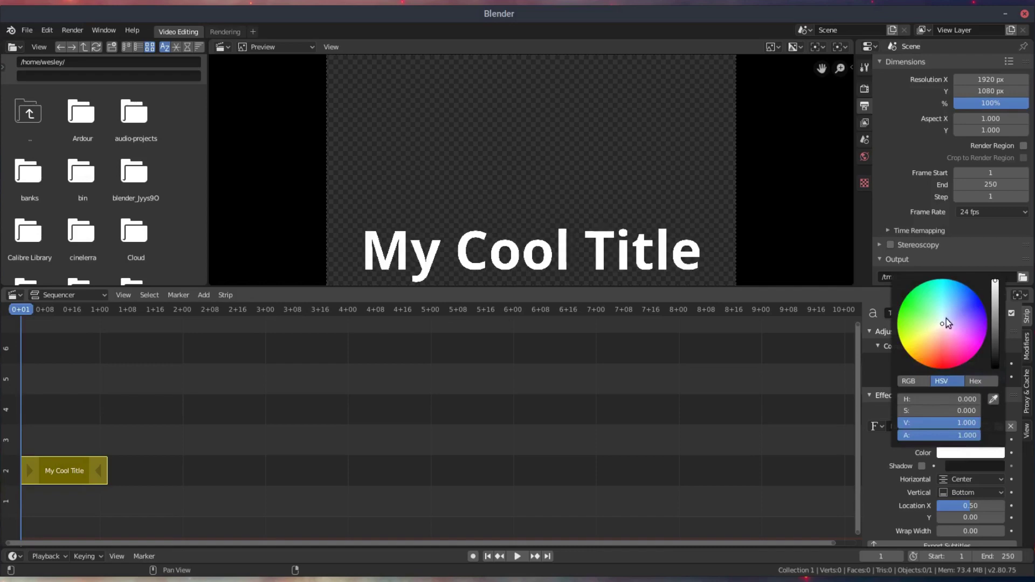
{"action": "left_click_drag", "start_coordinate": [946, 319], "coordinate": [969, 315]}
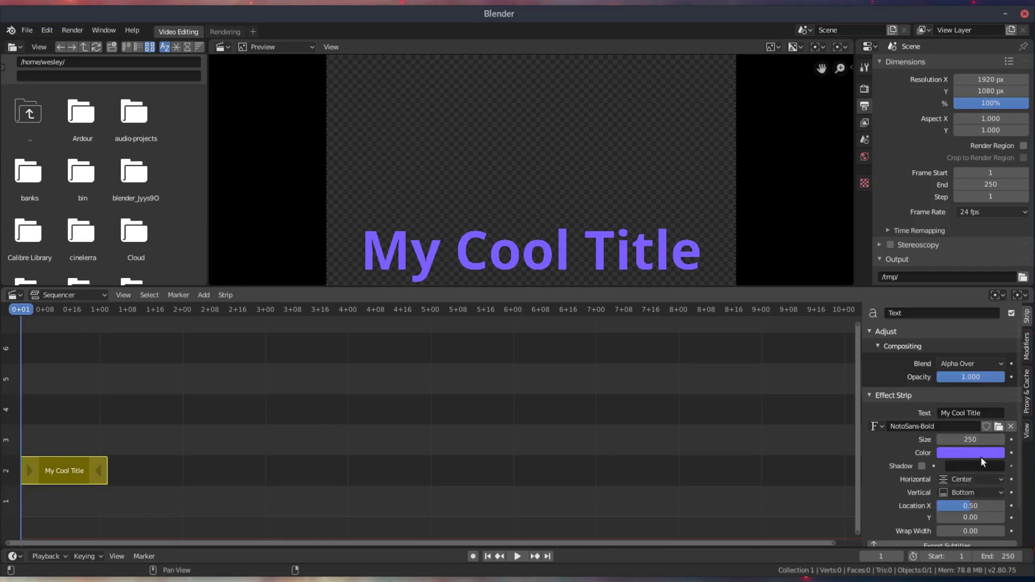
{"action": "left_click", "coordinate": [982, 491]}
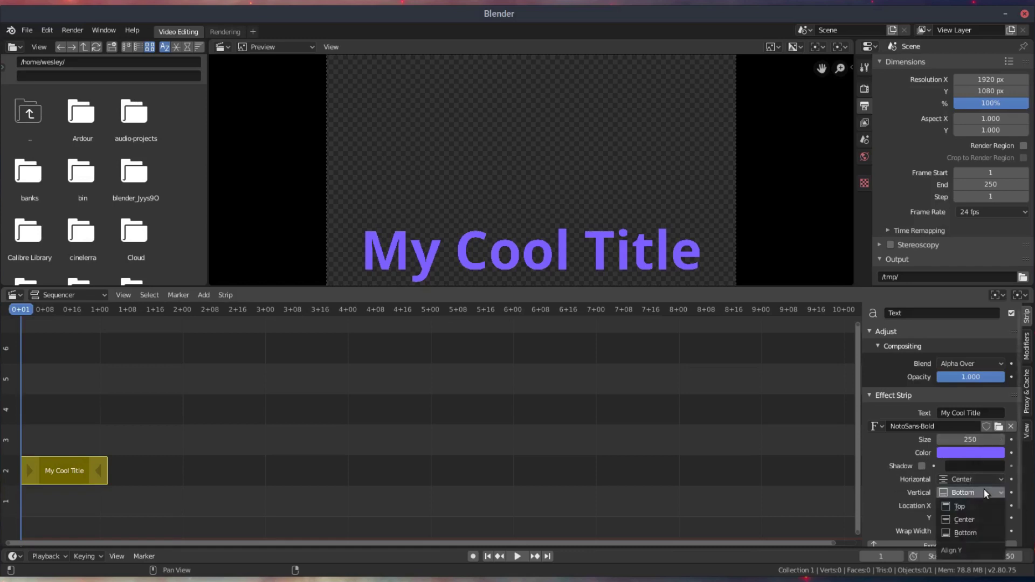
{"action": "left_click", "coordinate": [978, 520]}
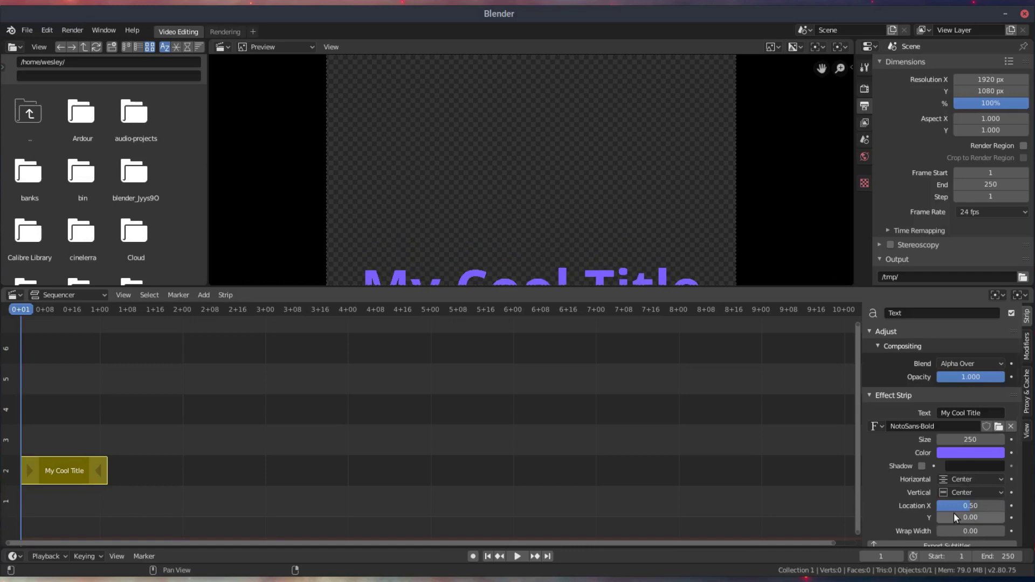
{"action": "left_click", "coordinate": [960, 516]}
{"action": "type", "text": "0.5"}
{"action": "key", "text": "Return"}
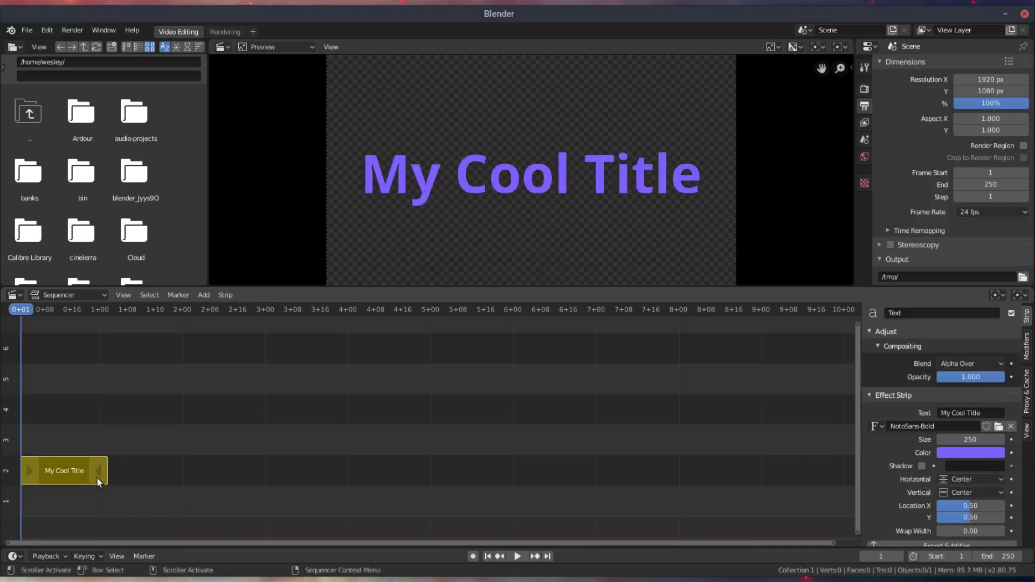
Step: Lengthen the title strip to about frame 188, preview it, and bring up the Add menu
{"action": "left_click_drag", "start_coordinate": [97, 479], "coordinate": [668, 473]}
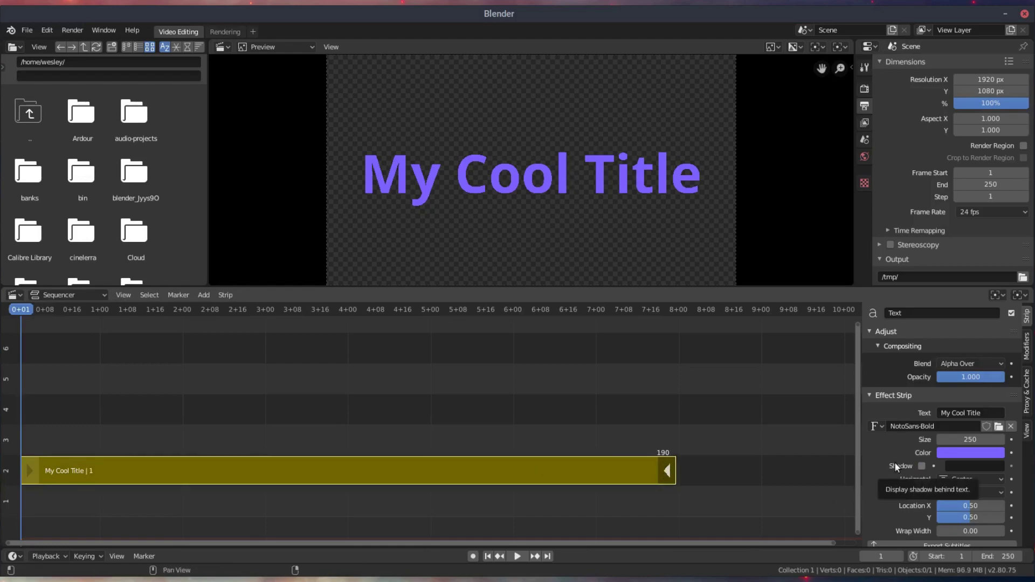
{"action": "left_click_drag", "start_coordinate": [120, 312], "coordinate": [77, 334]}
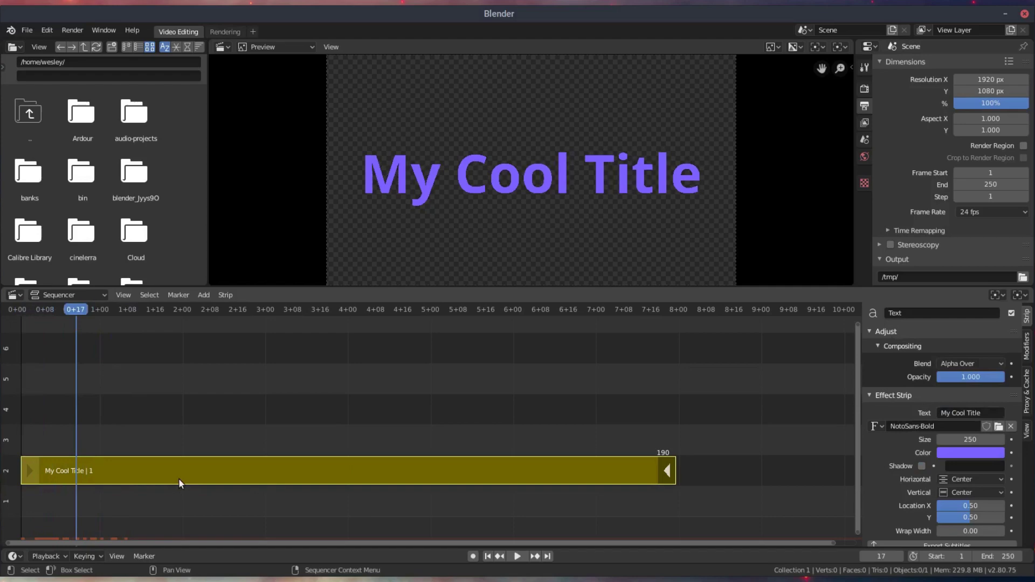
{"action": "key", "text": "Home"}
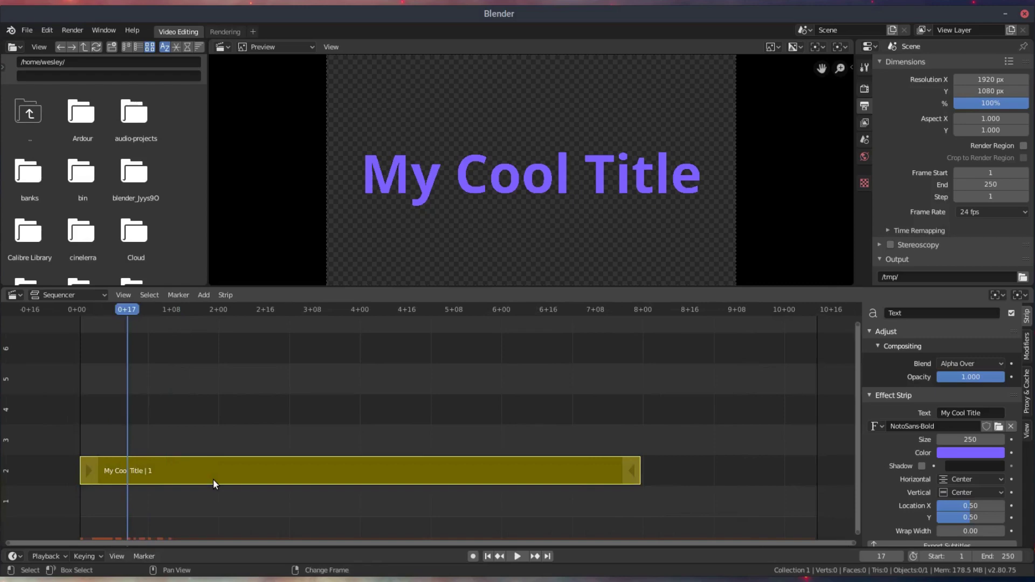
{"action": "key", "text": "shift+a"}
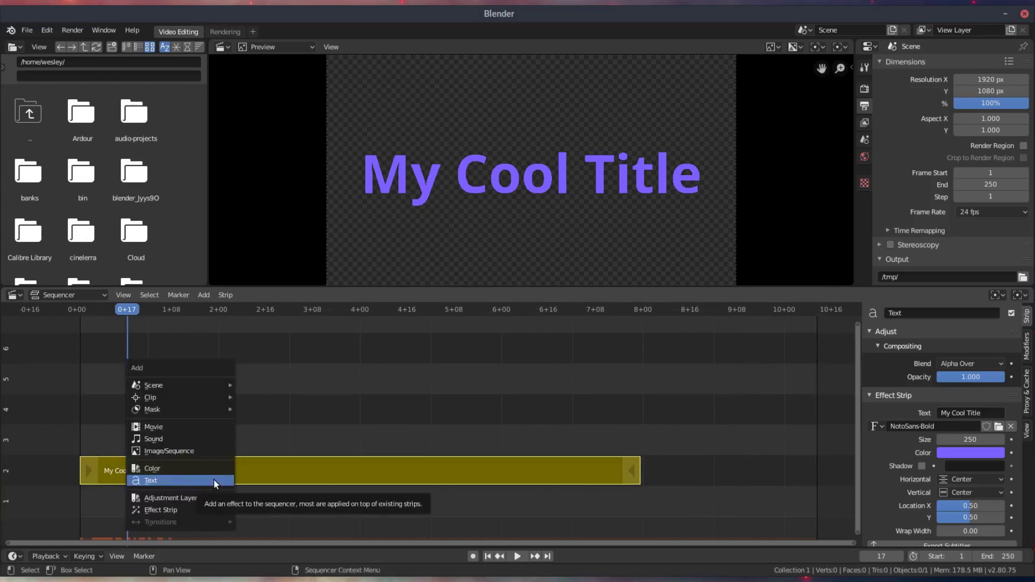
Step: Add a Gaussian Blur effect strip with Size X and Y both 50
{"action": "mouse_move", "coordinate": [203, 508]}
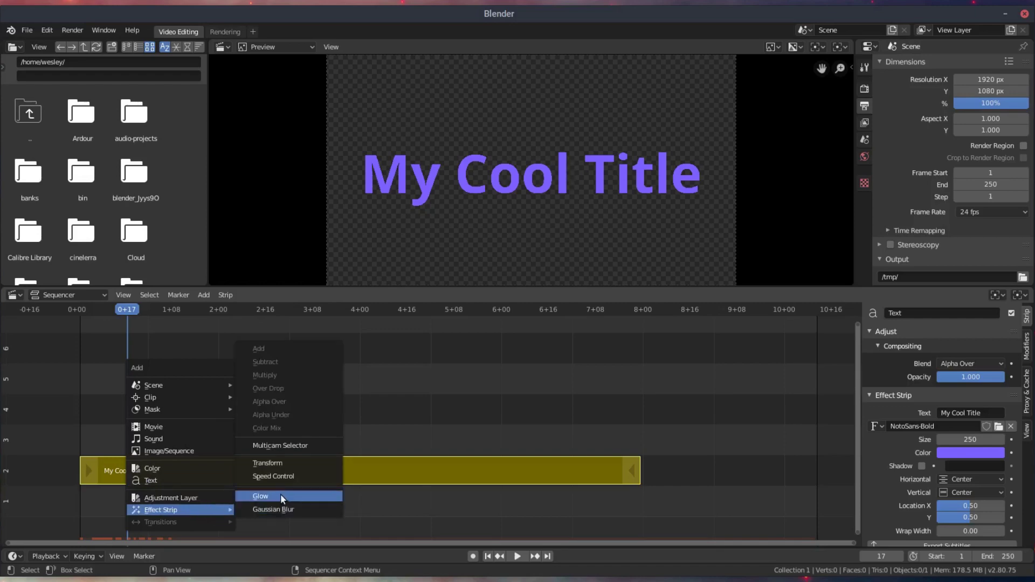
{"action": "left_click", "coordinate": [288, 508]}
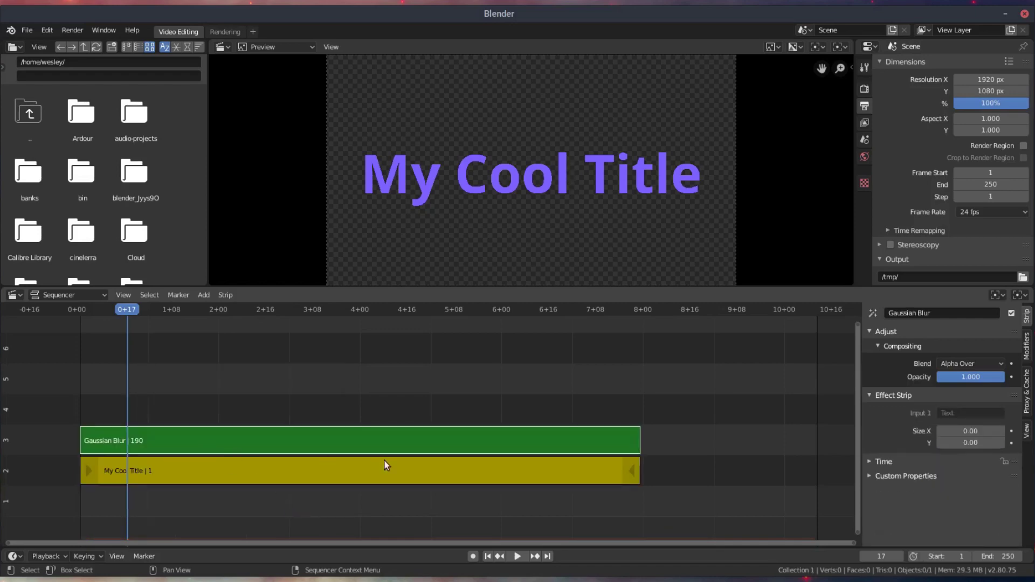
{"action": "left_click", "coordinate": [971, 431]}
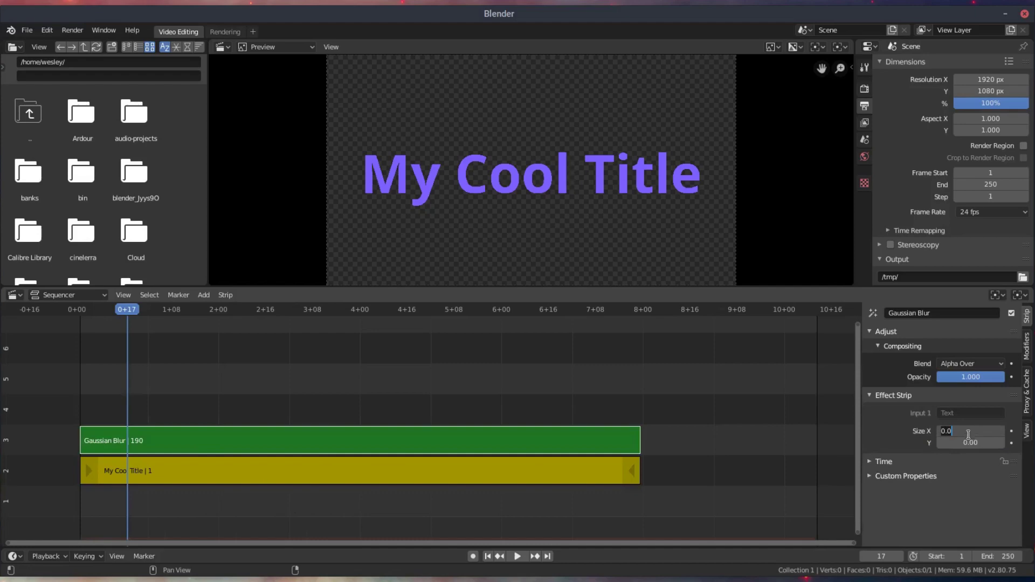
{"action": "type", "text": "50"}
{"action": "key", "text": "Tab"}
{"action": "type", "text": "50"}
{"action": "key", "text": "Return"}
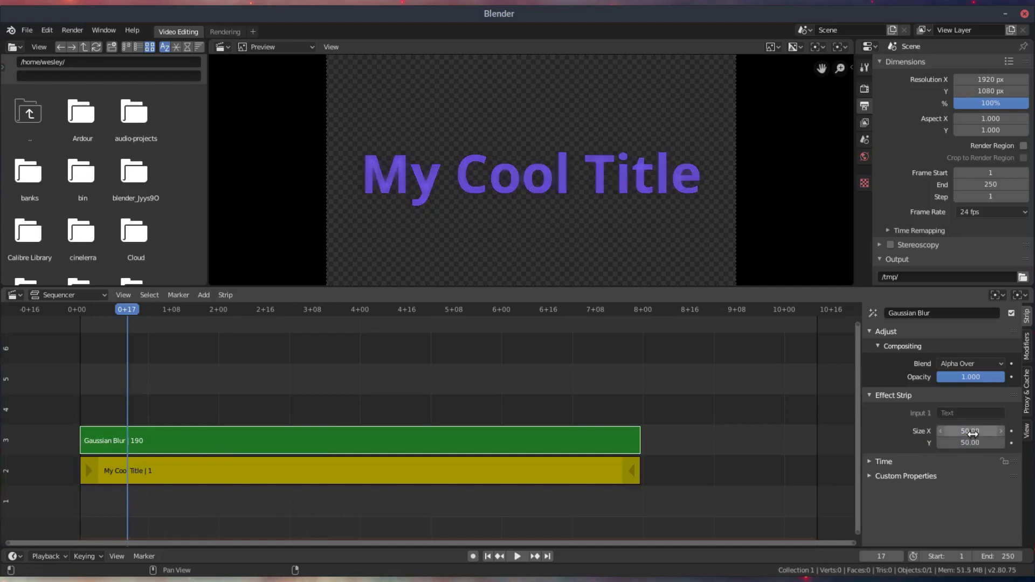
Step: Move the Gaussian Blur strip down to channel 1 beneath the title
{"action": "left_click", "coordinate": [526, 472]}
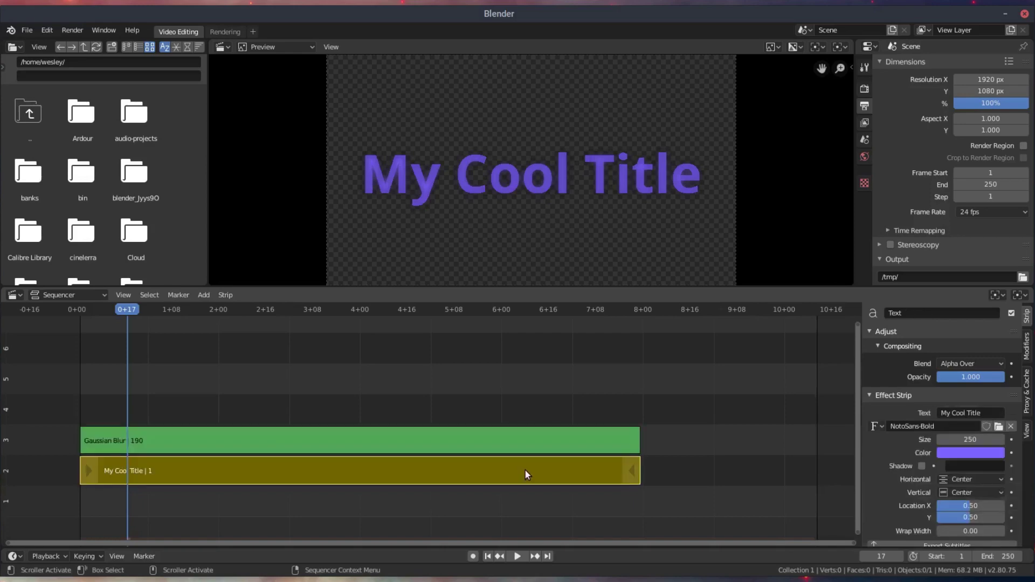
{"action": "key", "text": "h"}
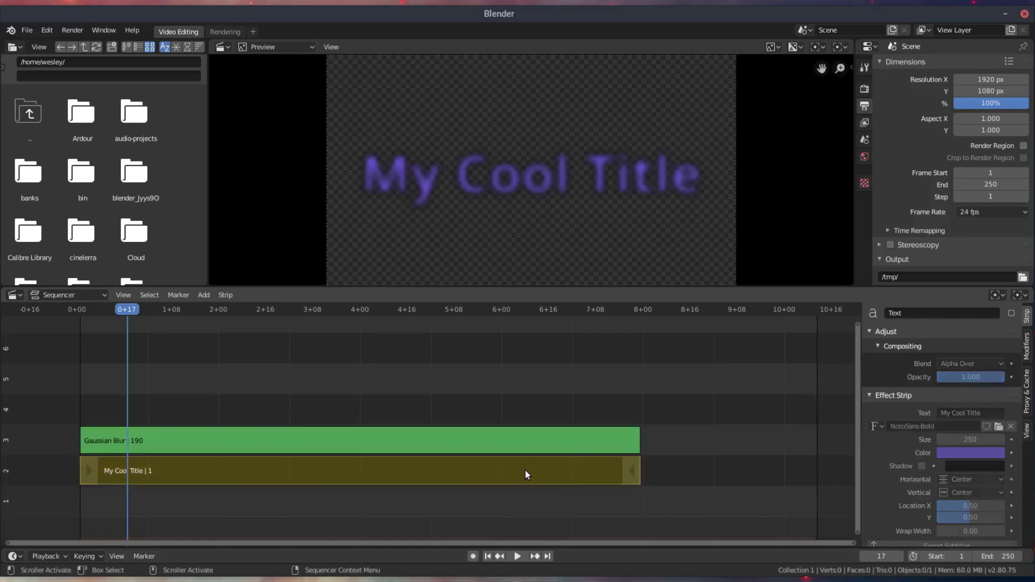
{"action": "left_click", "coordinate": [520, 445]}
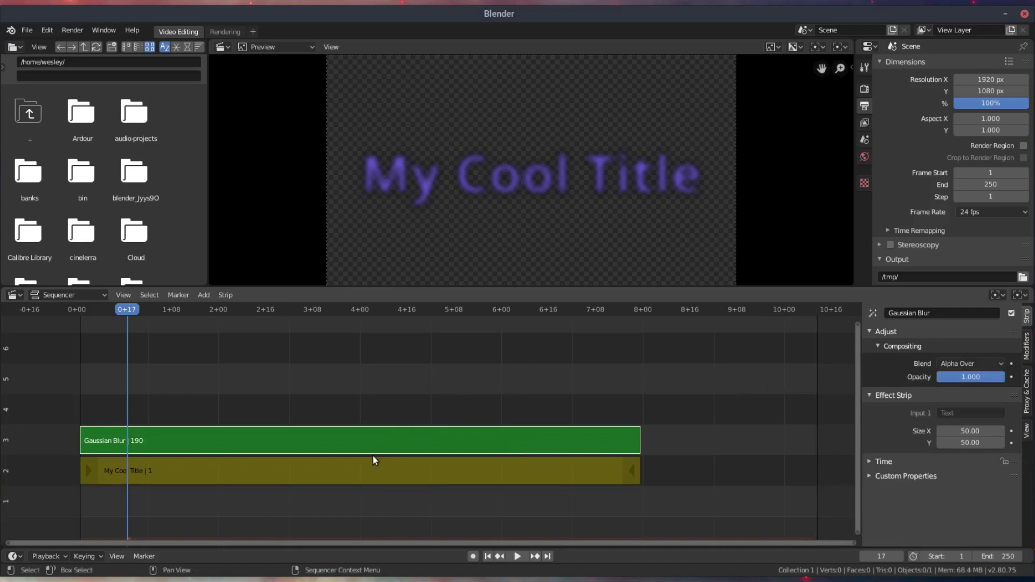
{"action": "left_click_drag", "start_coordinate": [369, 439], "coordinate": [355, 506]}
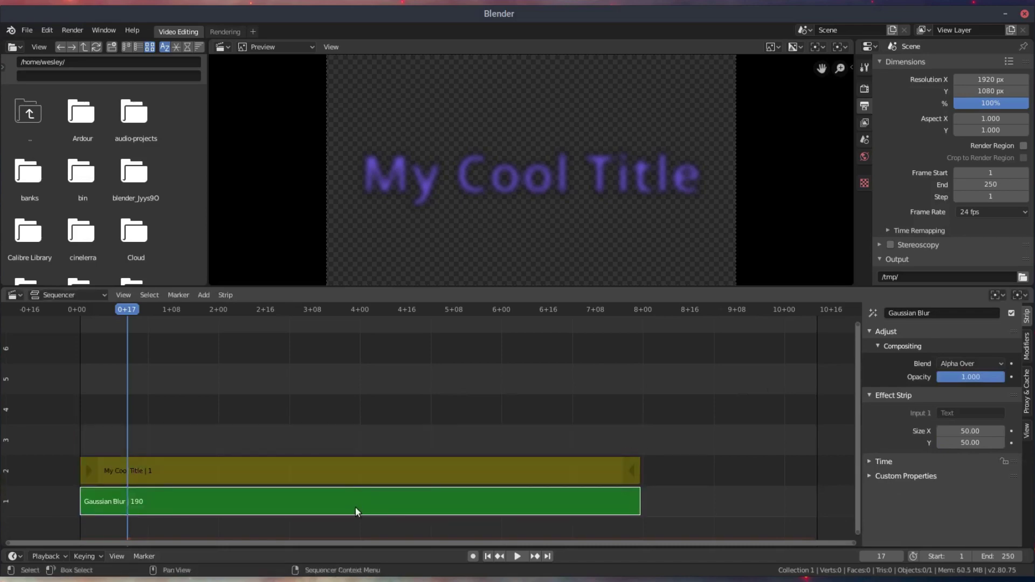
{"action": "left_click", "coordinate": [336, 470]}
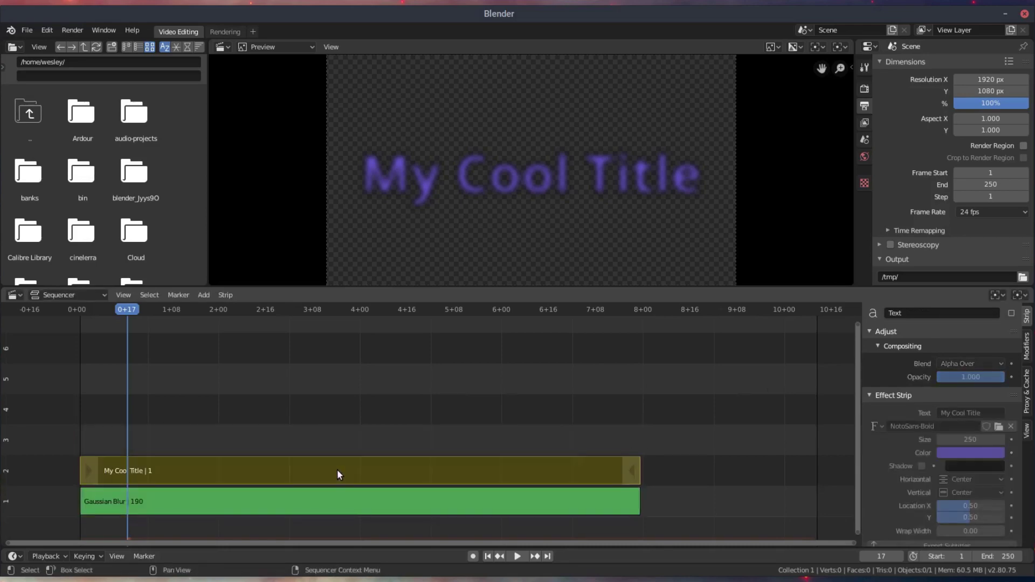
{"action": "key", "text": "alt+h"}
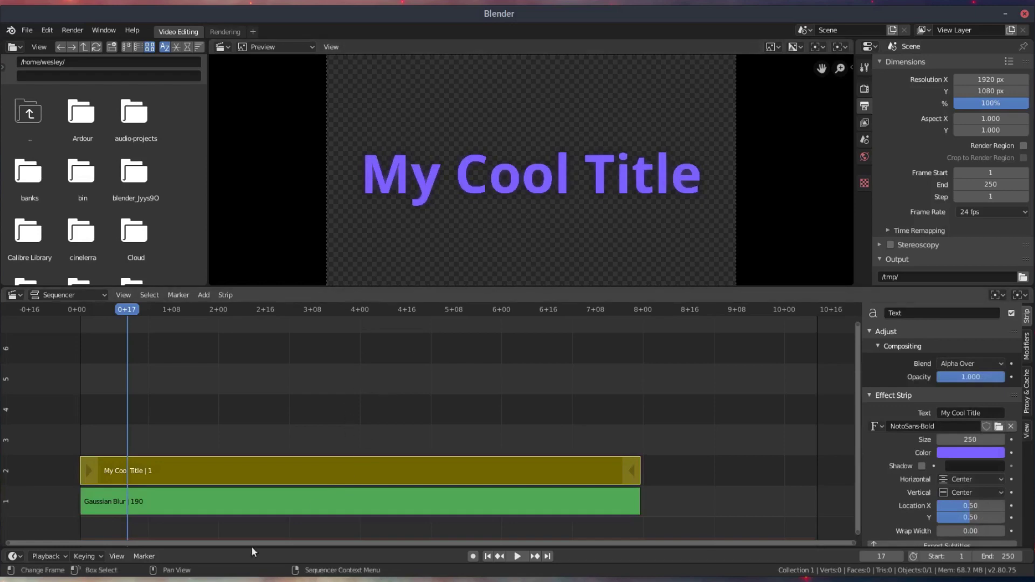
{"action": "left_click", "coordinate": [162, 492]}
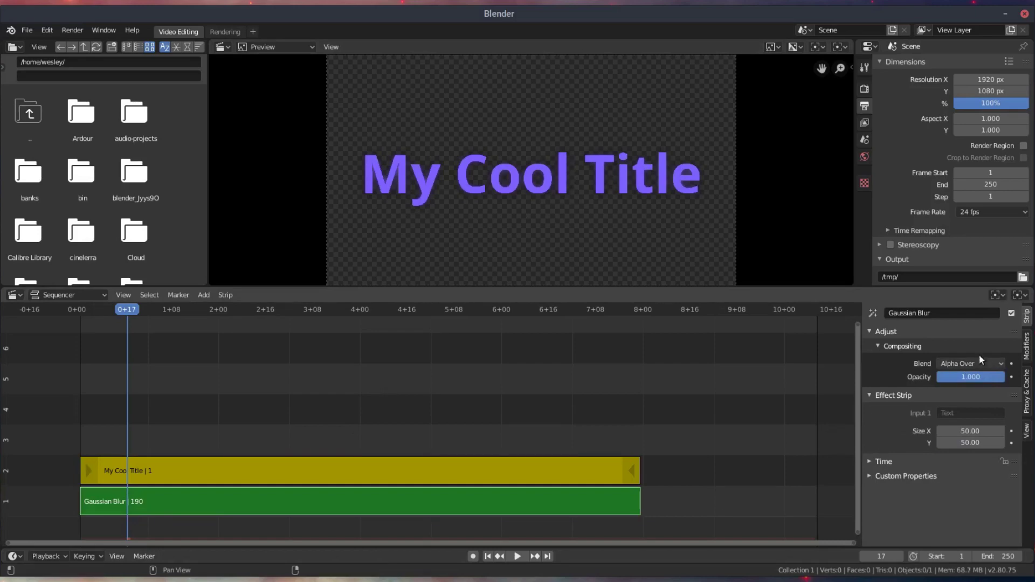
Step: Add a Curves modifier to the blur strip and pull its curve down to blacken the blur
{"action": "left_click", "coordinate": [1027, 350]}
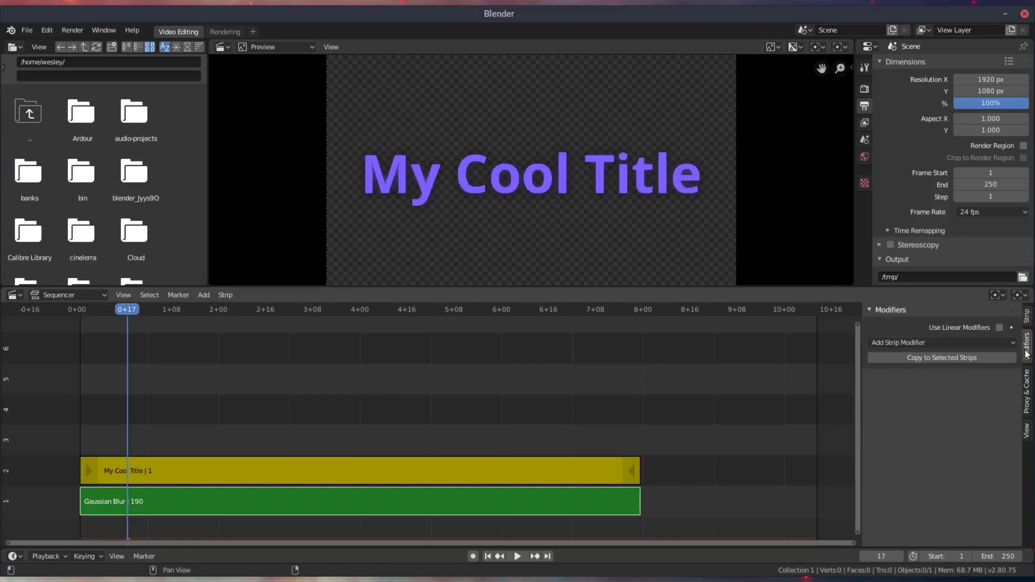
{"action": "left_click", "coordinate": [993, 343]}
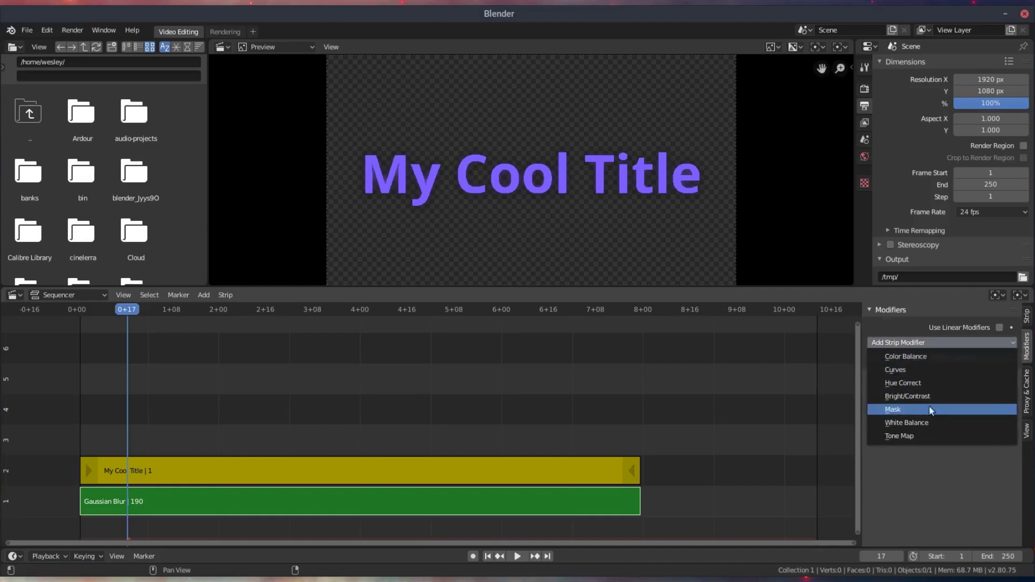
{"action": "left_click", "coordinate": [926, 370]}
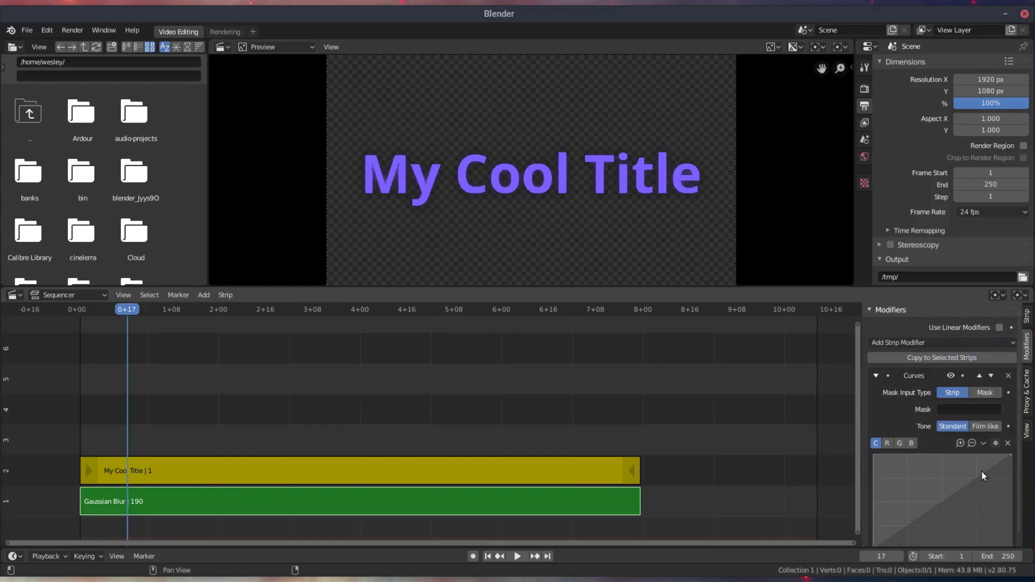
{"action": "left_click_drag", "start_coordinate": [1009, 454], "coordinate": [1012, 546]}
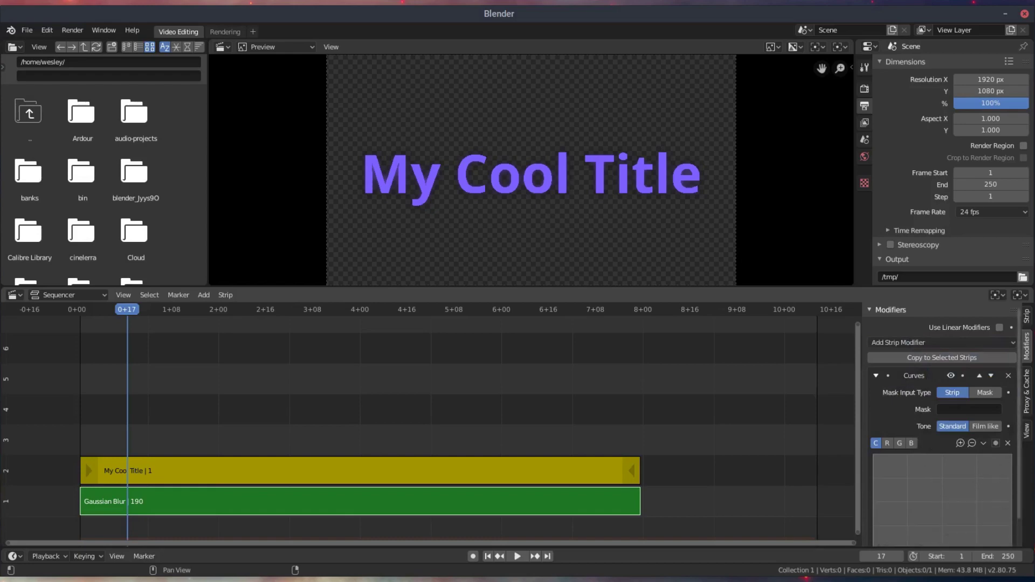
{"action": "left_click", "coordinate": [467, 470]}
{"action": "key", "text": "h"}
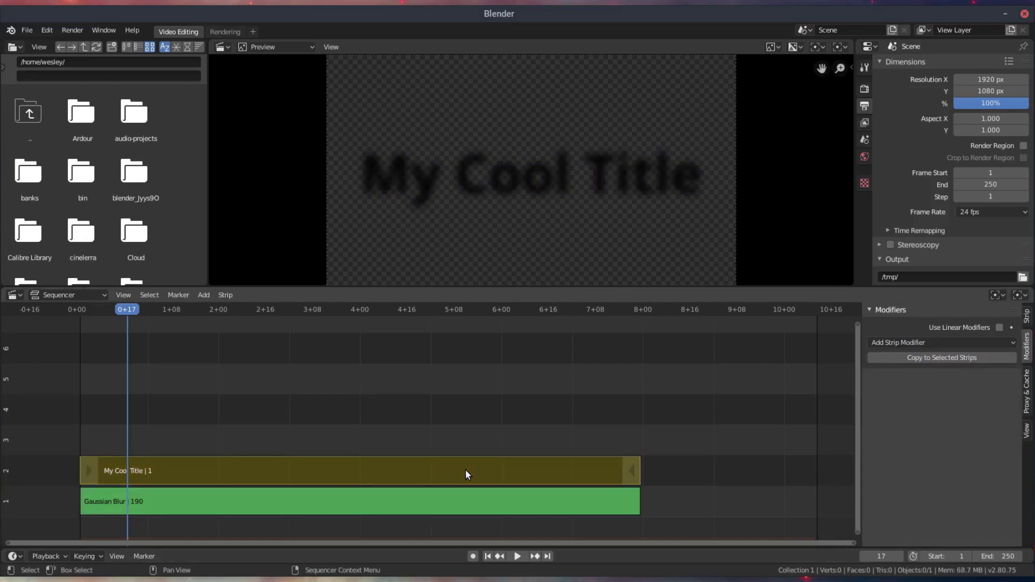
{"action": "key", "text": "alt+h"}
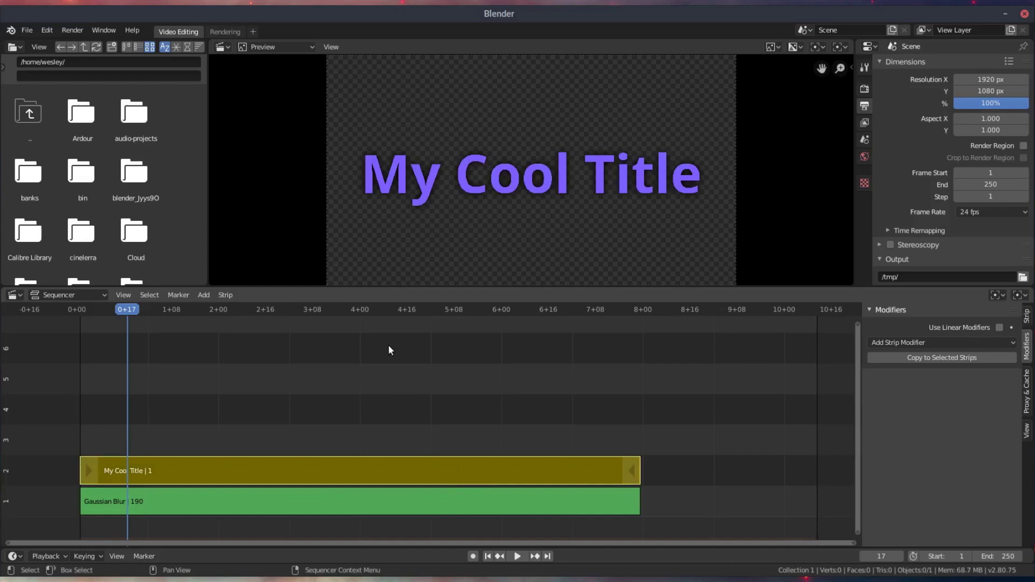
{"action": "left_click", "coordinate": [352, 500]}
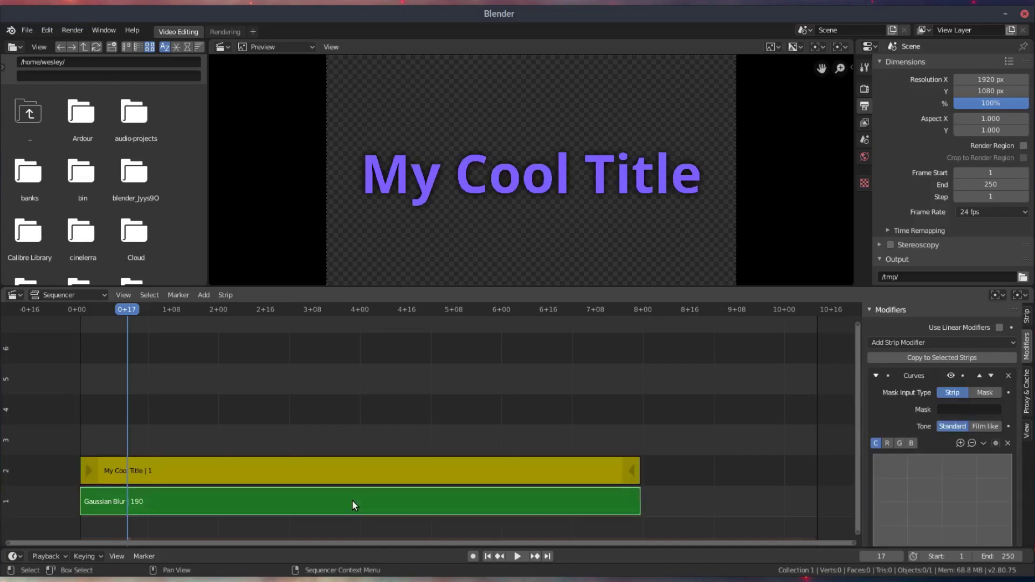
Step: Add a Transform effect strip on top of the blur strip
{"action": "key", "text": "shift+a"}
{"action": "mouse_move", "coordinate": [352, 502]}
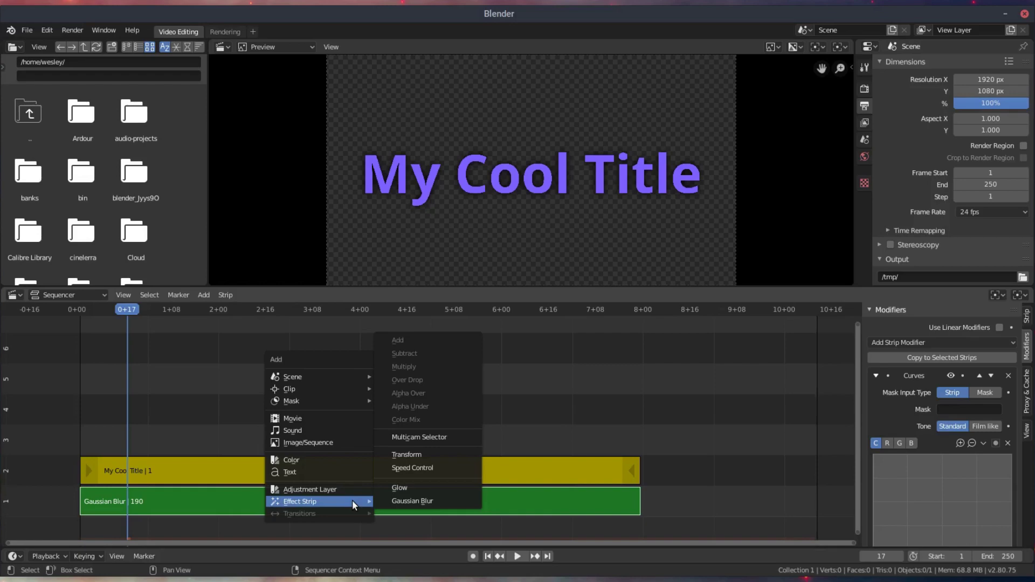
{"action": "left_click", "coordinate": [407, 456]}
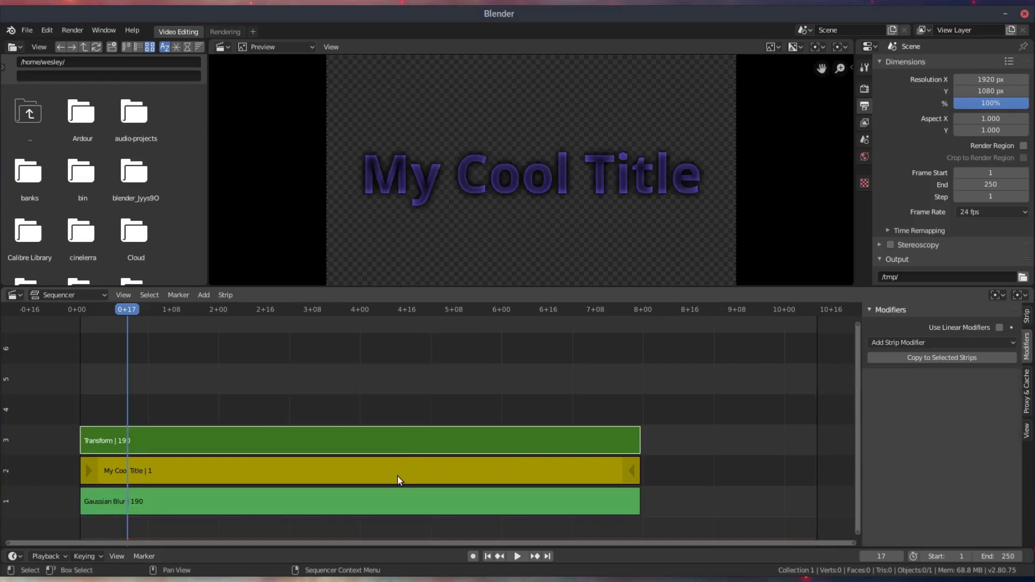
Step: Reorder channels: blur on 1, Transform on 2, My Cool Title on 3
{"action": "left_click", "coordinate": [398, 477]}
{"action": "key", "text": "g"}
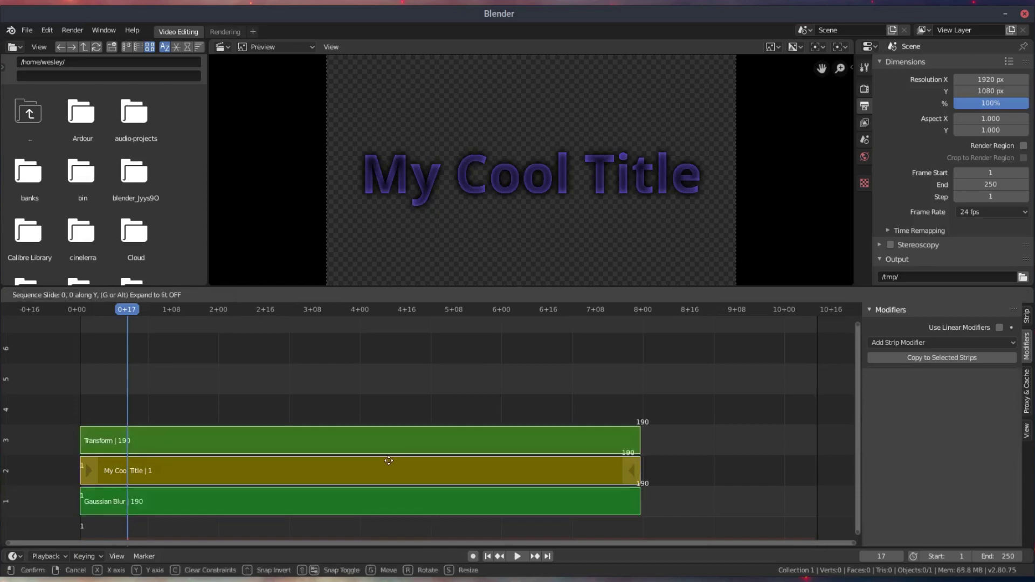
{"action": "left_click", "coordinate": [374, 429]}
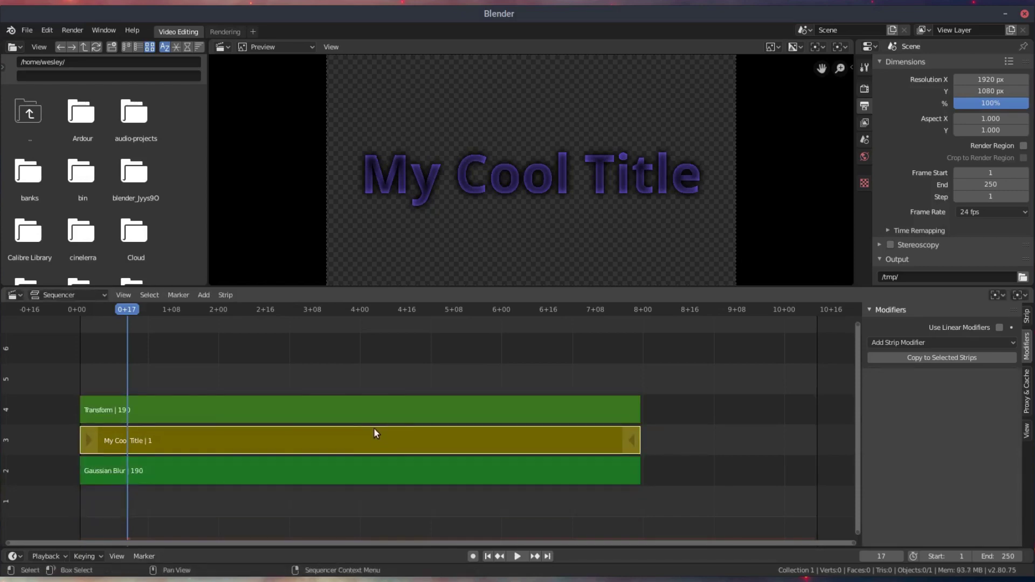
{"action": "left_click", "coordinate": [354, 467]}
{"action": "key", "text": "g"}
{"action": "right_click", "coordinate": [353, 491]}
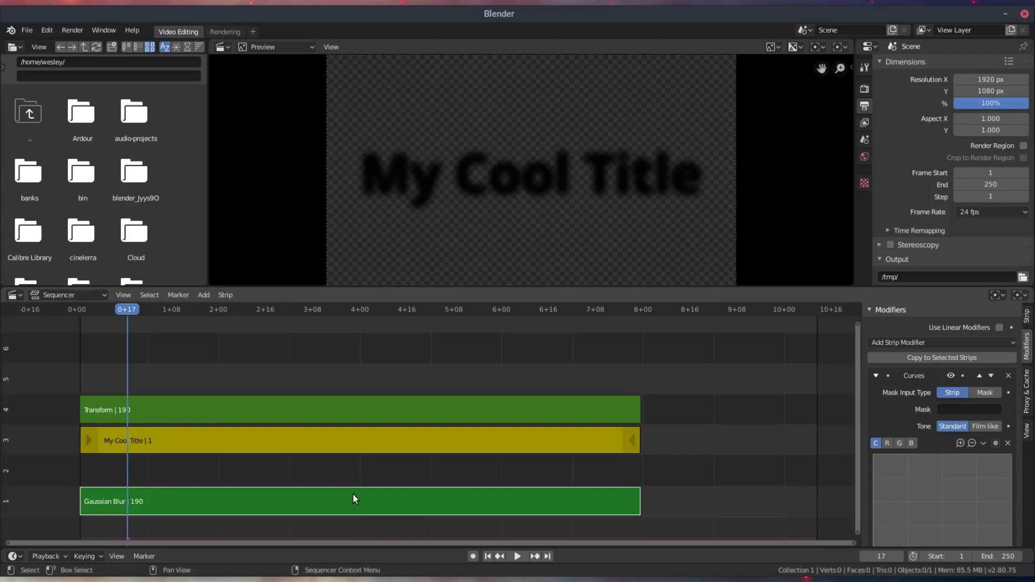
{"action": "left_click", "coordinate": [333, 408]}
{"action": "key", "text": "g"}
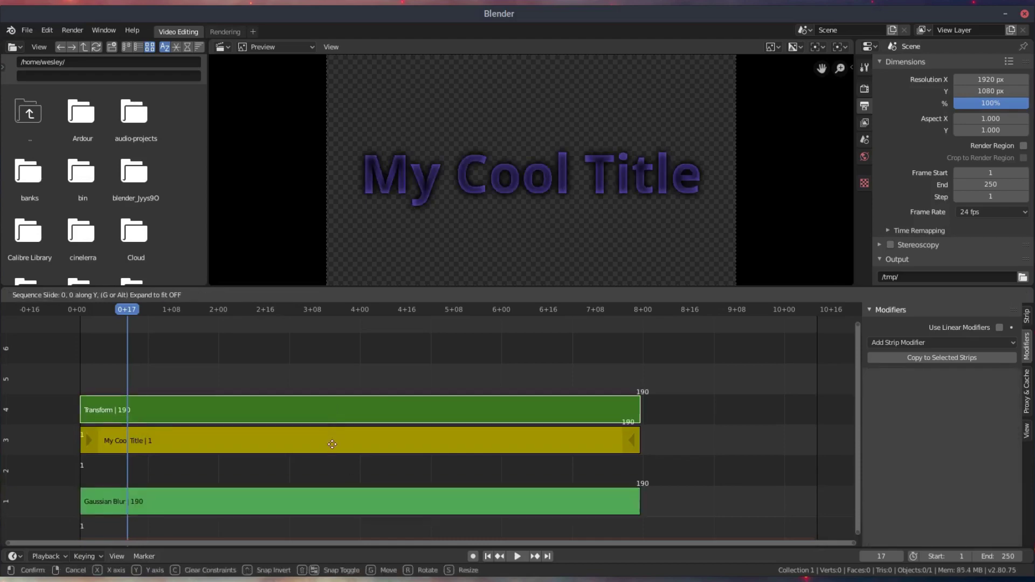
{"action": "left_click", "coordinate": [335, 477]}
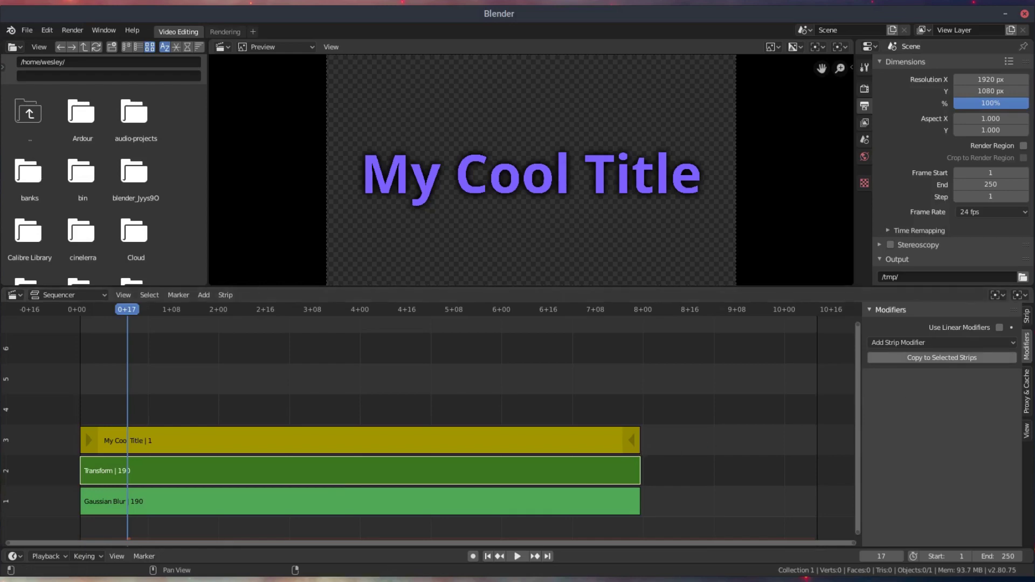
Step: Set the Transform strip's units to Pixels with Position X 10 and Y -10
{"action": "left_click", "coordinate": [1027, 322]}
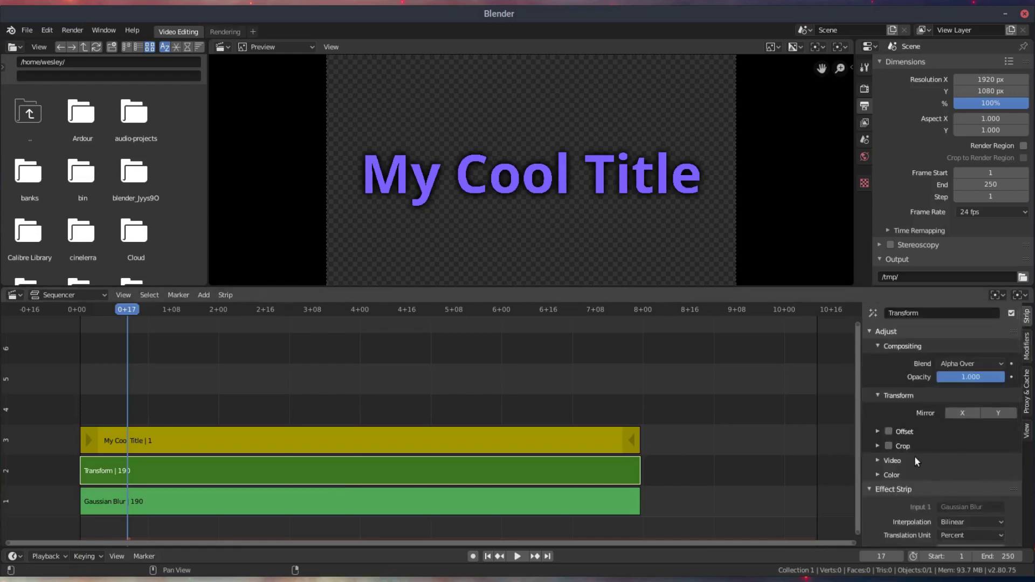
{"action": "scroll", "coordinate": [914, 456], "scroll_direction": "down", "scroll_amount": 5}
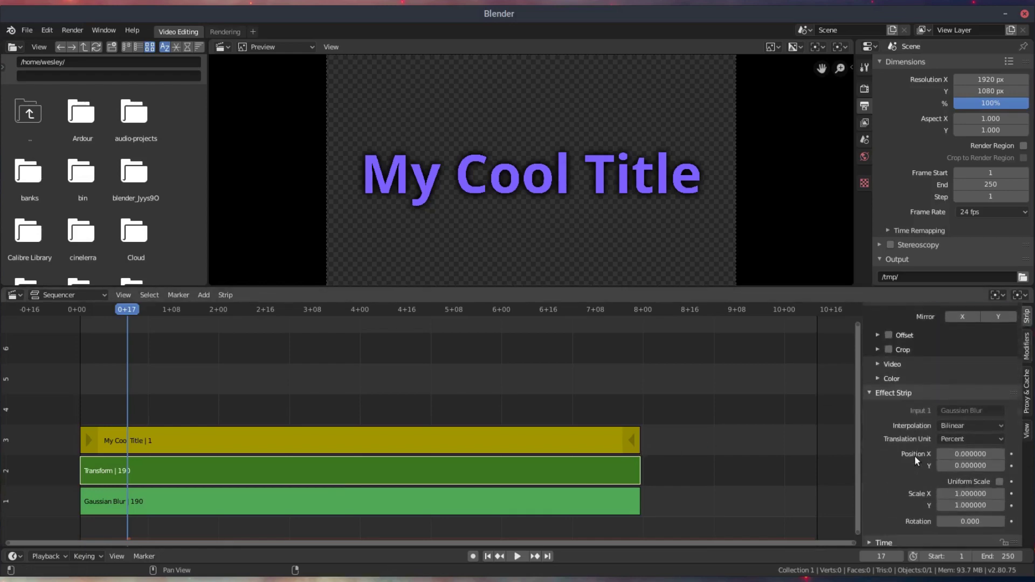
{"action": "left_click", "coordinate": [982, 439]}
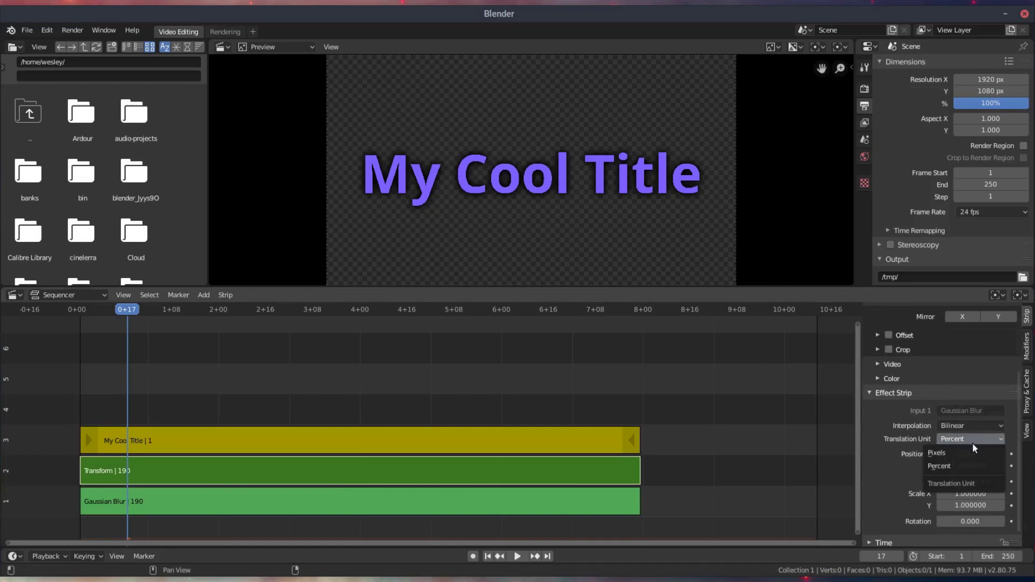
{"action": "left_click", "coordinate": [966, 451]}
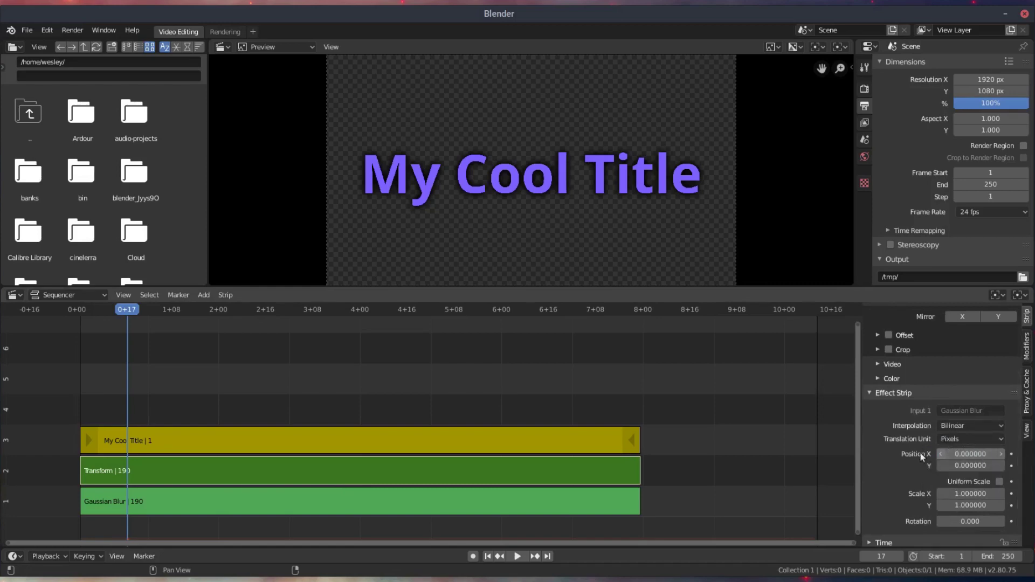
{"action": "left_click", "coordinate": [971, 454]}
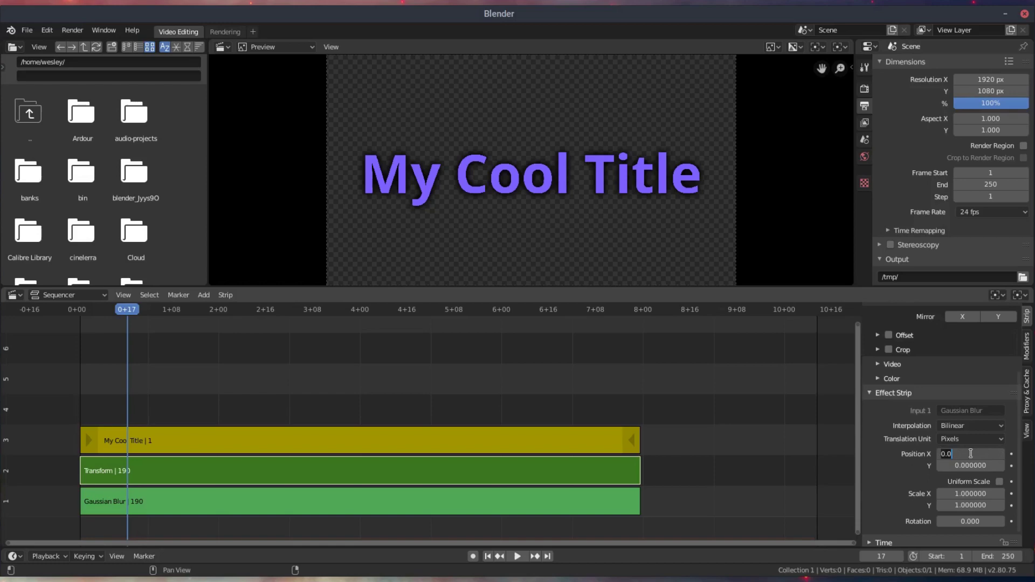
{"action": "type", "text": "10"}
{"action": "key", "text": "Tab"}
{"action": "type", "text": "-10"}
{"action": "key", "text": "Return"}
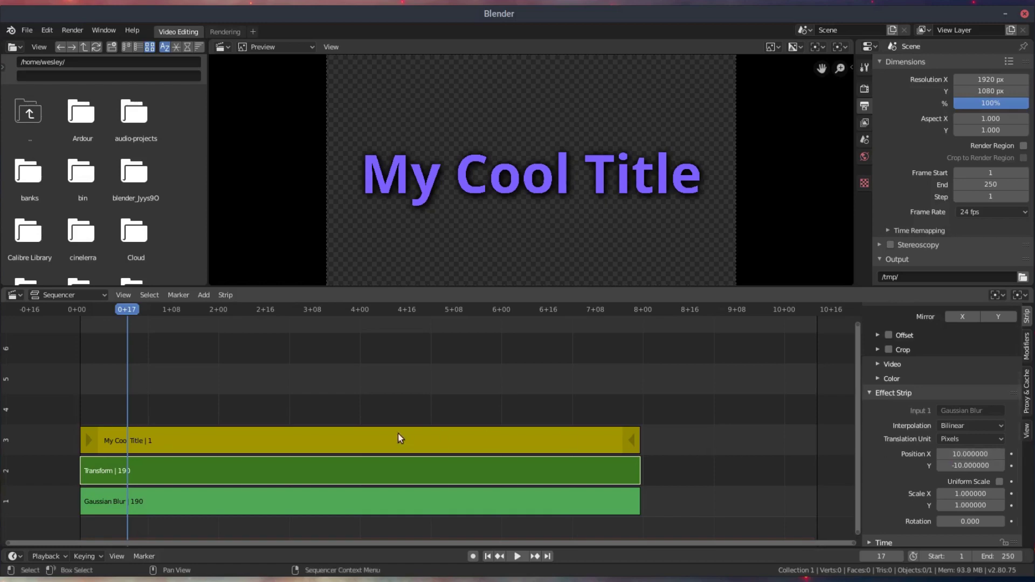
{"action": "key", "text": "shift+a"}
{"action": "mouse_move", "coordinate": [297, 414]}
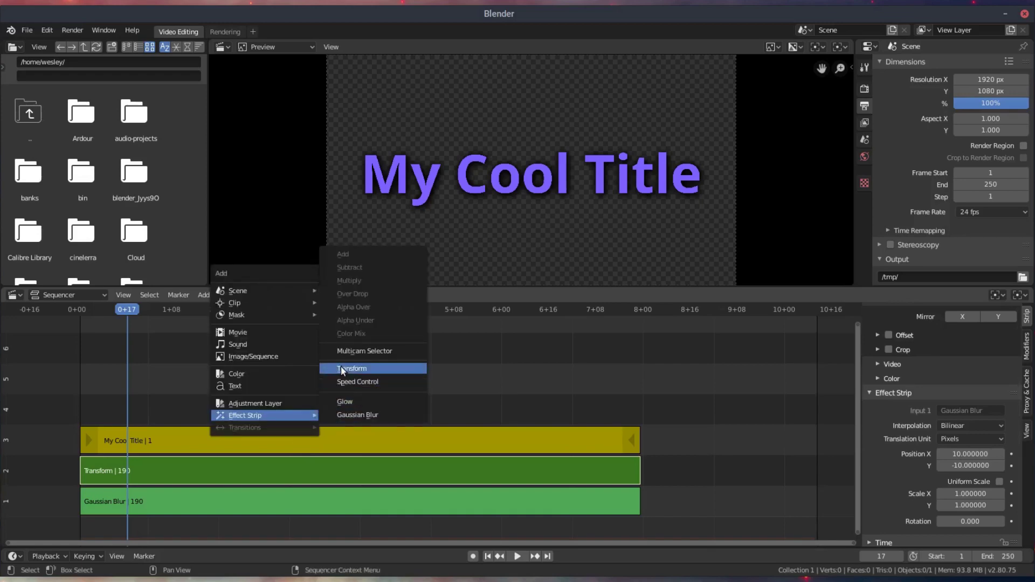
Step: Add a Color strip and set its colour to pure white
{"action": "left_click", "coordinate": [290, 373]}
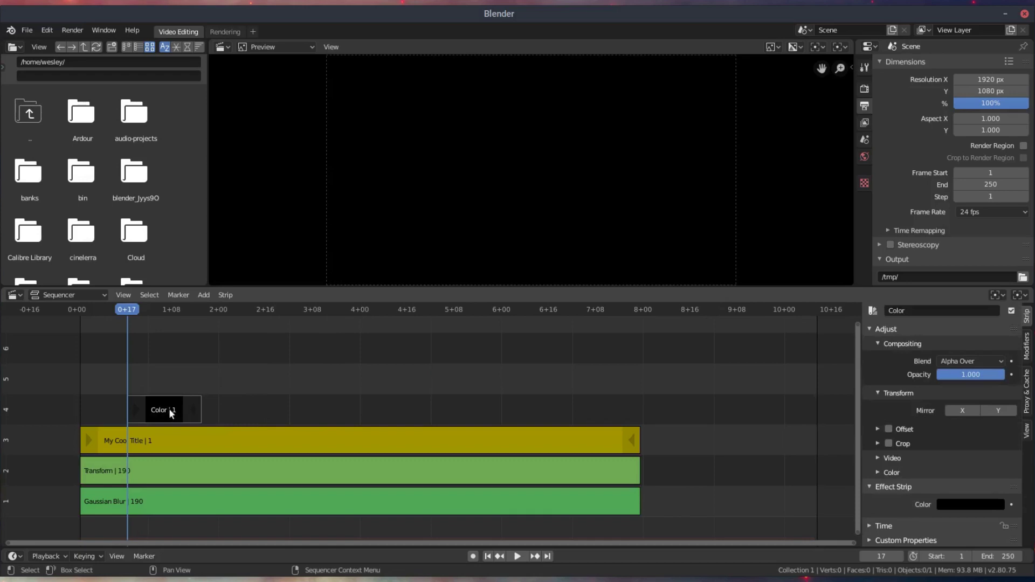
{"action": "left_click", "coordinate": [991, 504]}
{"action": "left_click_drag", "start_coordinate": [992, 414], "coordinate": [995, 345]}
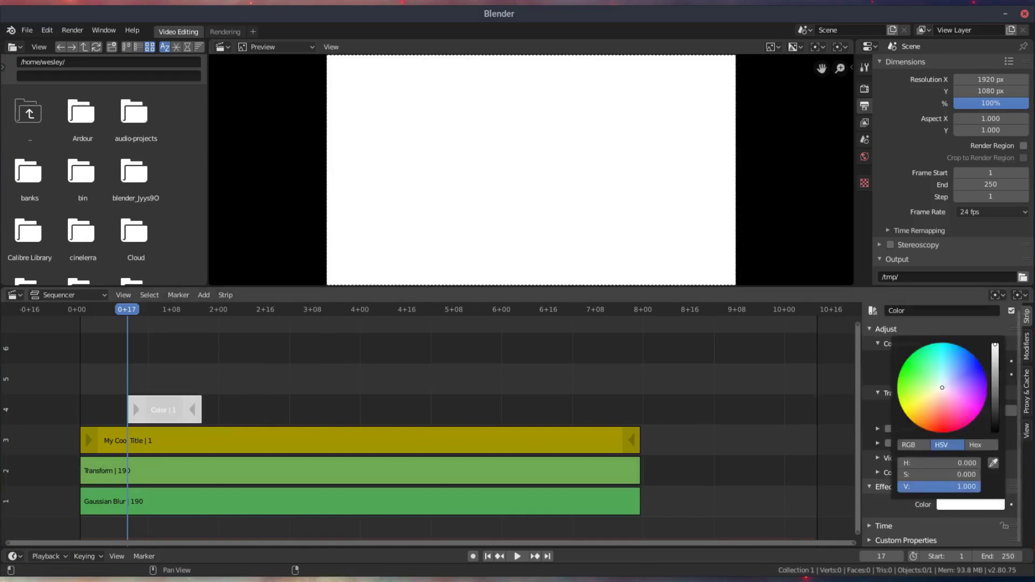
Step: Move the title, Transform and Gaussian Blur strips up three channels above the colour strip
{"action": "left_click", "coordinate": [136, 444]}
{"action": "left_click", "coordinate": [151, 478]}
{"action": "left_click", "coordinate": [155, 502]}
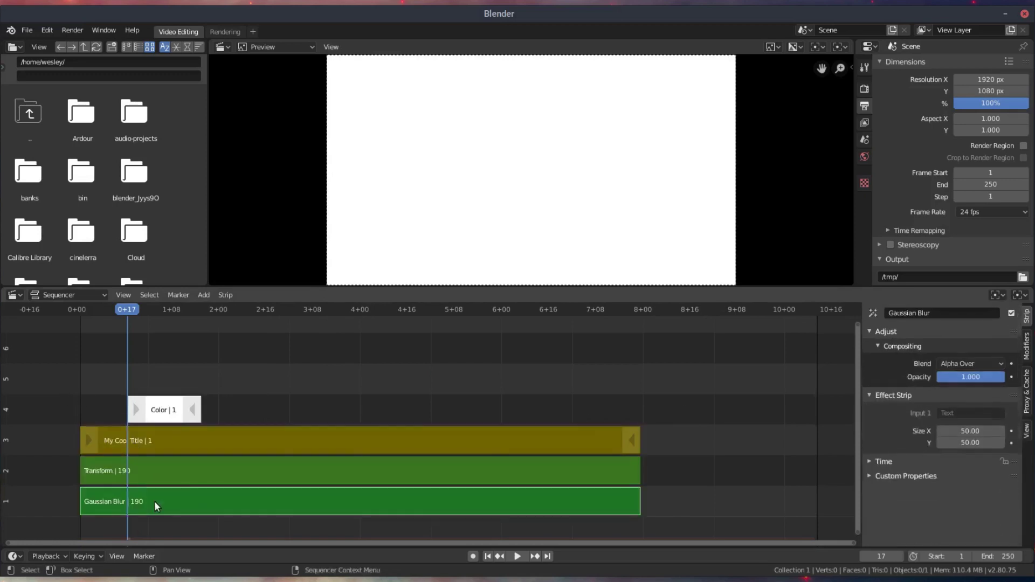
{"action": "key", "text": "g"}
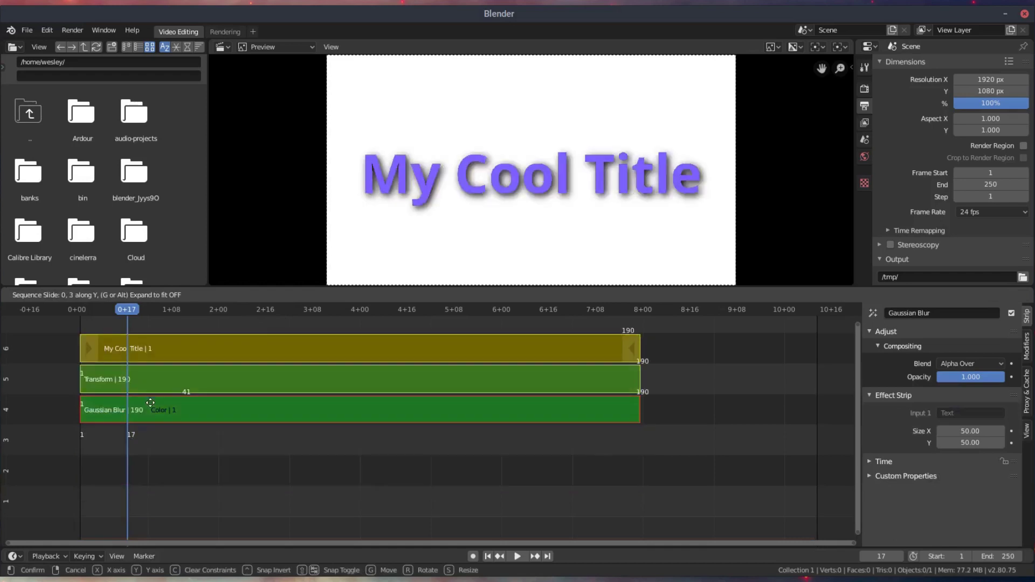
{"action": "left_click", "coordinate": [155, 392]}
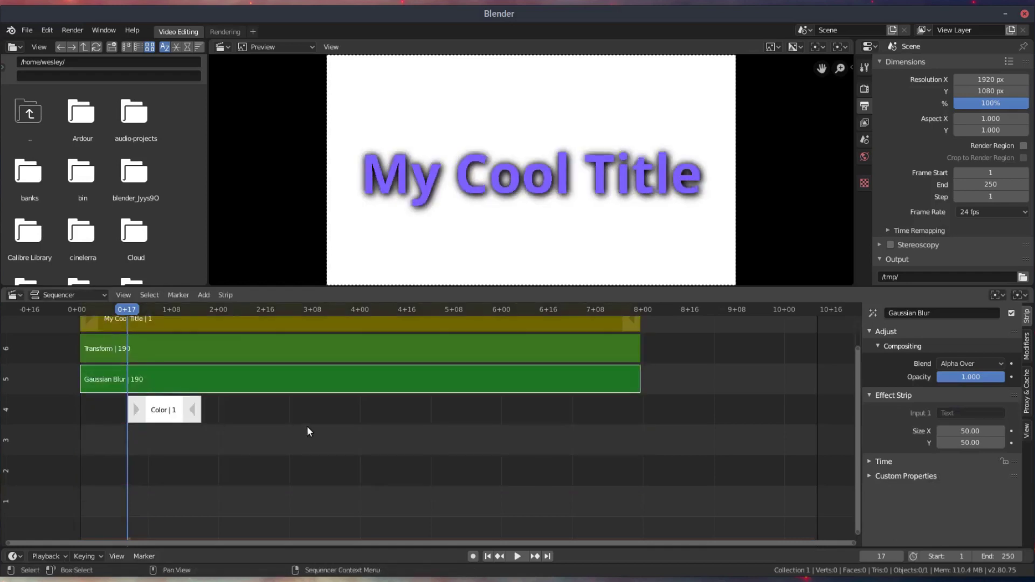
{"action": "left_click", "coordinate": [156, 413]}
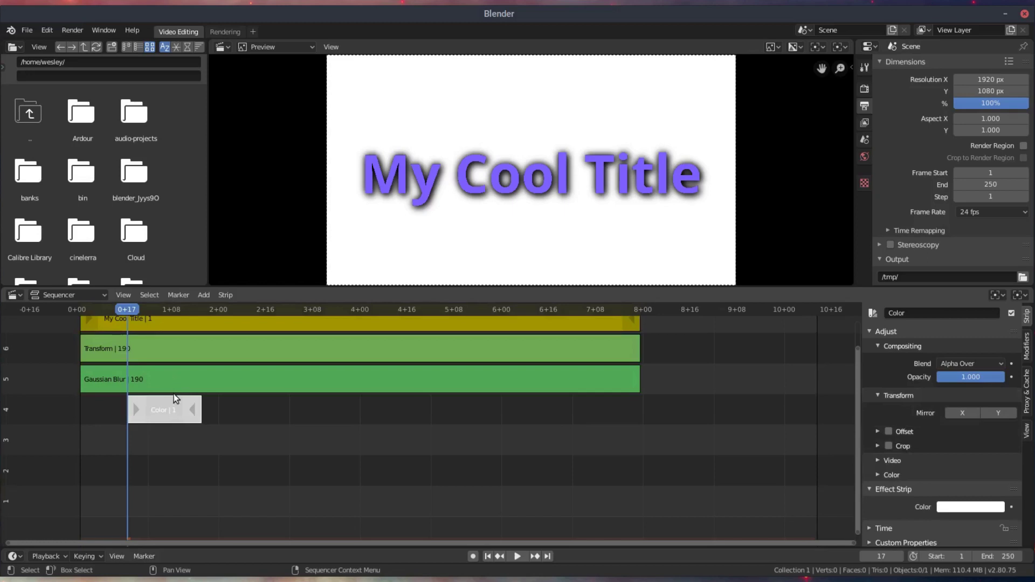
Step: Drop the whole strip stack down onto channels 1–4
{"action": "left_click", "coordinate": [173, 396]}
{"action": "key", "text": "g"}
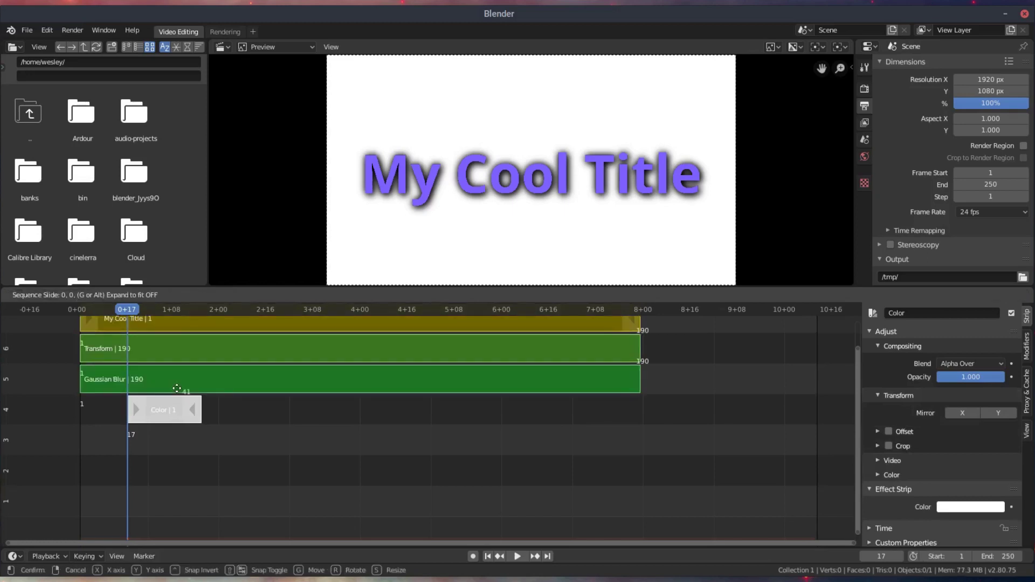
{"action": "left_click", "coordinate": [144, 498]}
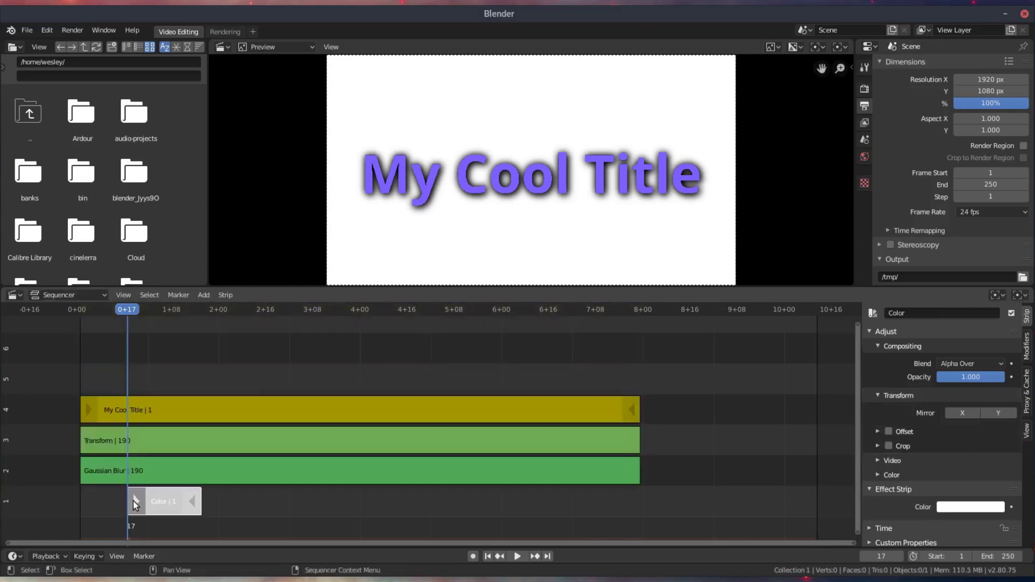
Step: Stretch the white Color strip so it spans frames 1 to 190
{"action": "key", "text": "g"}
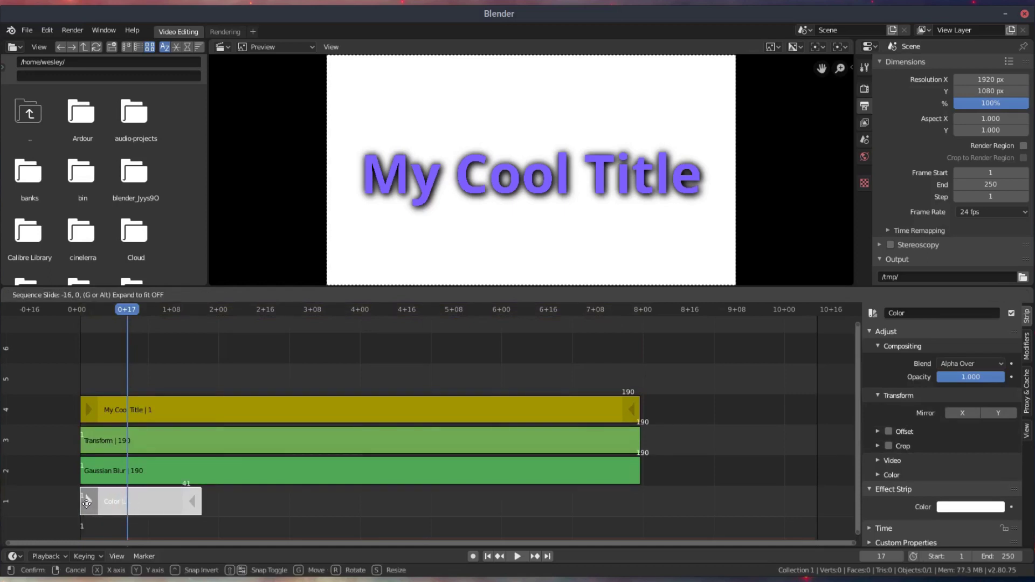
{"action": "left_click", "coordinate": [86, 503]}
{"action": "left_click", "coordinate": [193, 502]}
{"action": "key", "text": "g"}
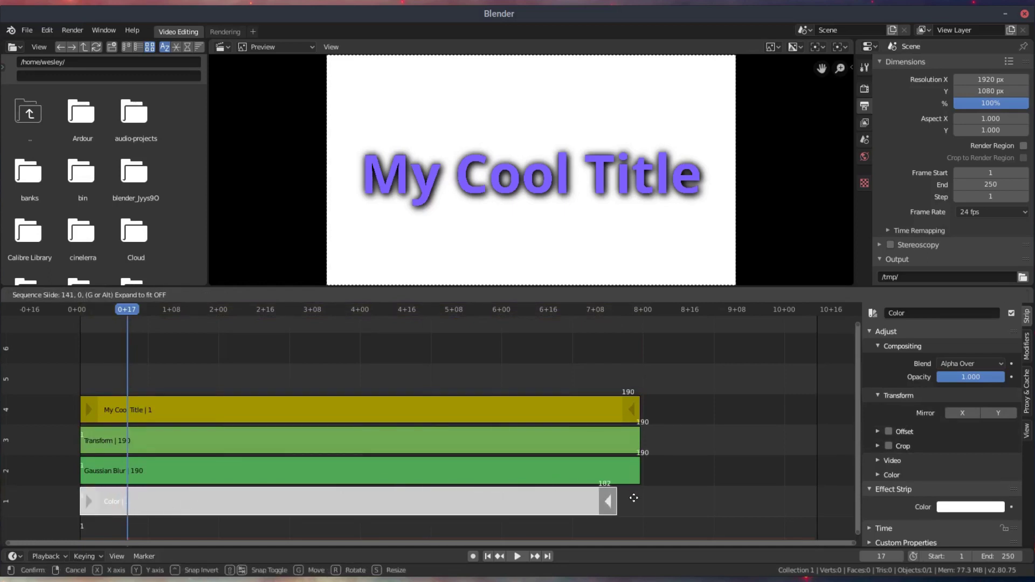
{"action": "left_click", "coordinate": [656, 499]}
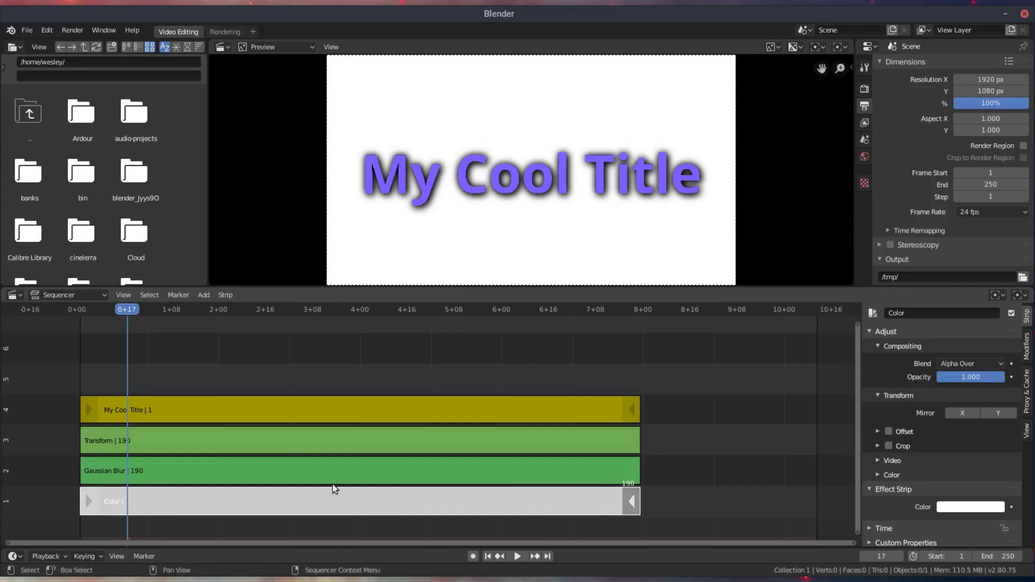
{"action": "left_click", "coordinate": [190, 470]}
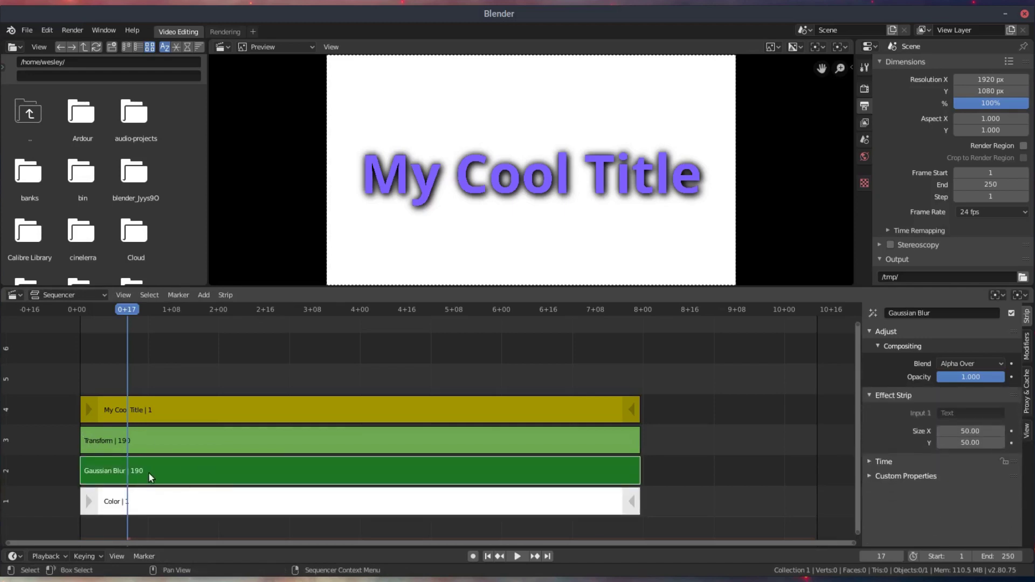
{"action": "key", "text": "h"}
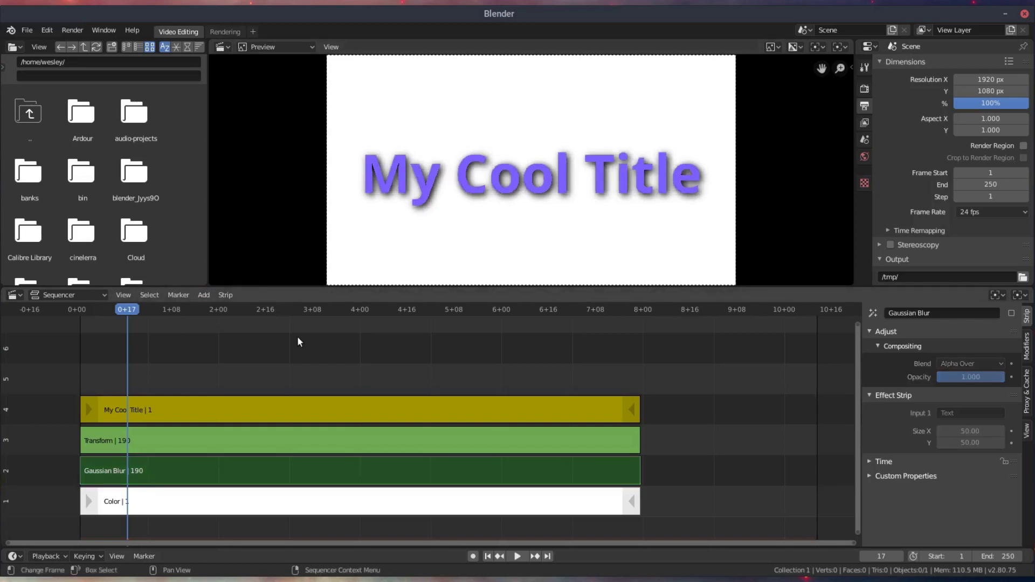
{"action": "left_click", "coordinate": [292, 439]}
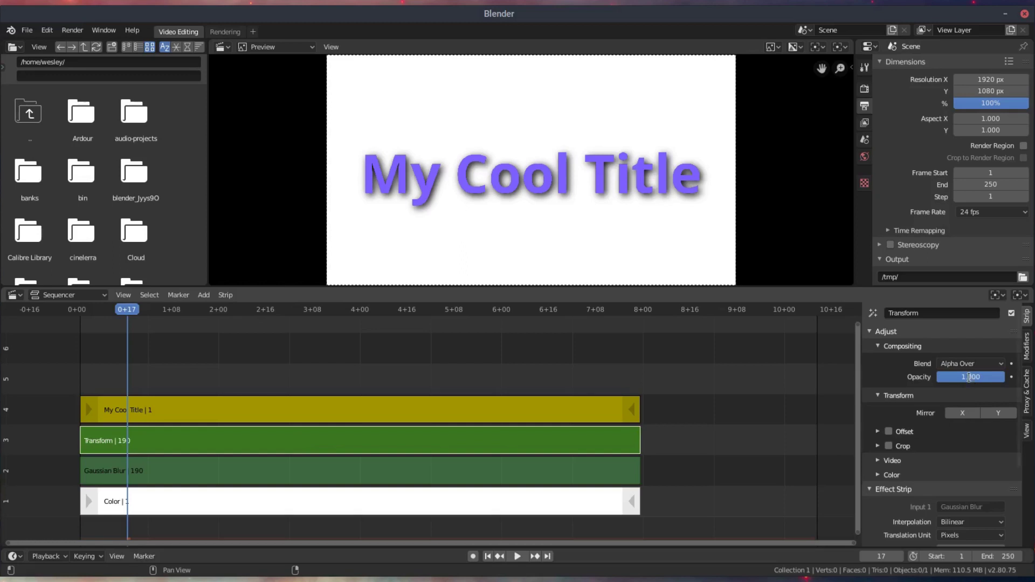
{"action": "left_click", "coordinate": [969, 378]}
{"action": "type", "text": "0.5"}
{"action": "key", "text": "Return"}
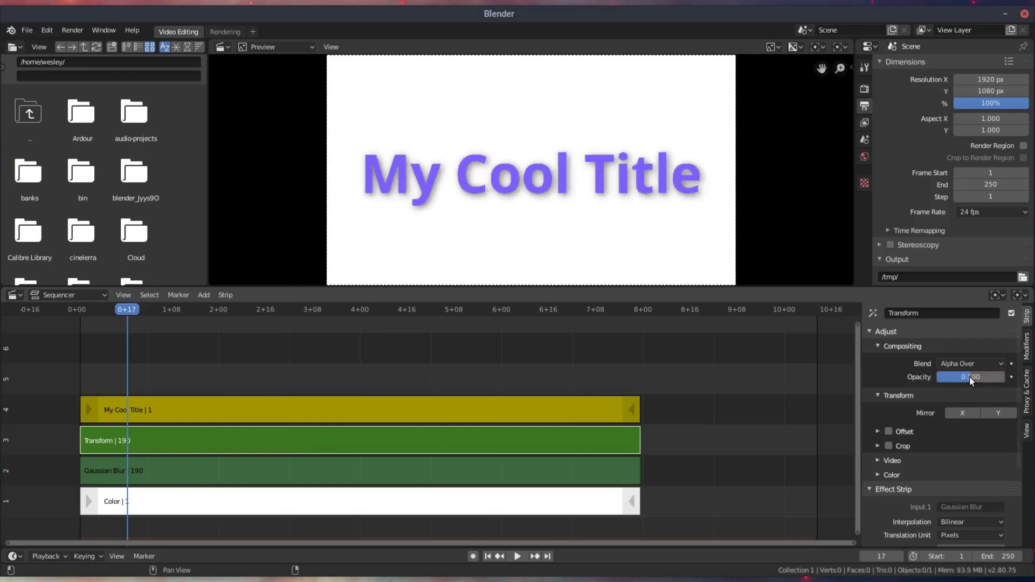
{"action": "left_click", "coordinate": [970, 378]}
{"action": "type", "text": "0.2"}
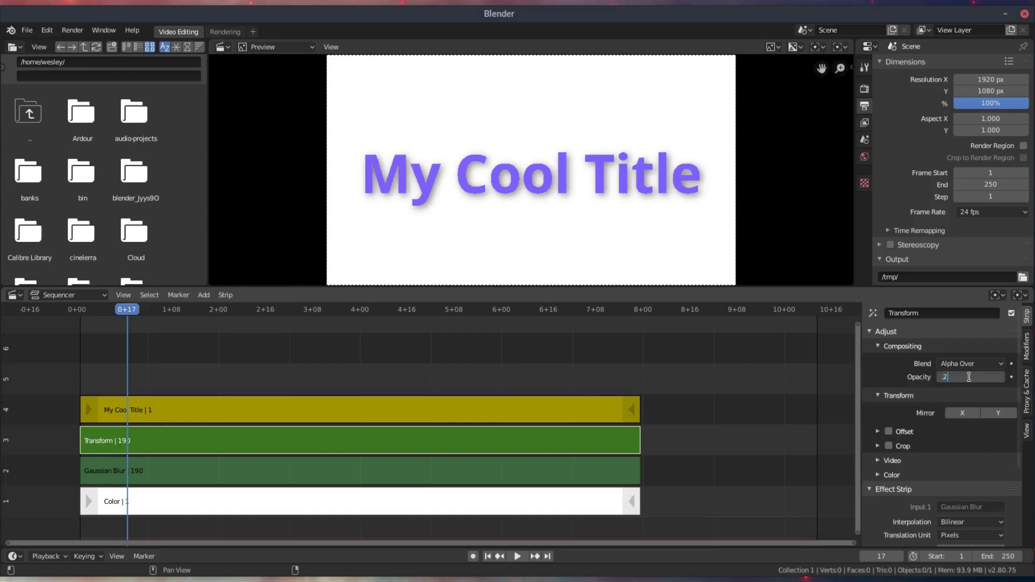
{"action": "key", "text": "Return"}
{"action": "left_click", "coordinate": [971, 379]}
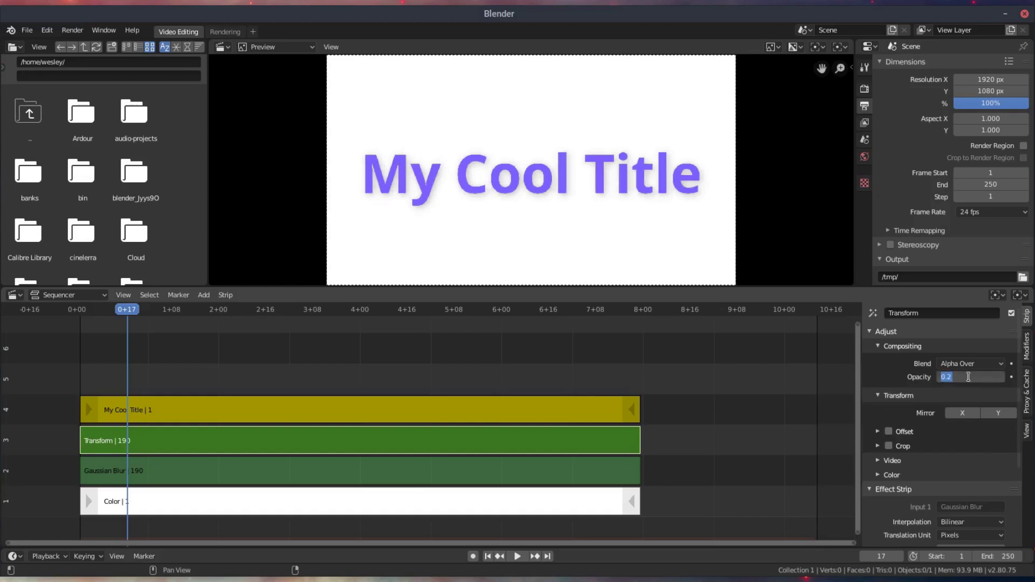
{"action": "type", "text": "1"}
{"action": "key", "text": "Return"}
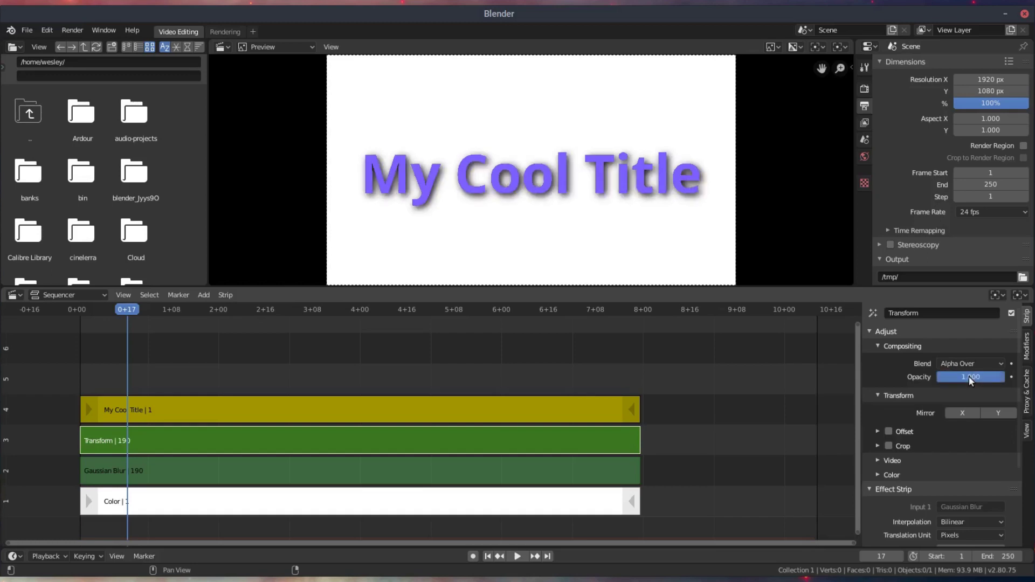
Step: Set the shadow's offset to 20 px horizontally and 20 px vertically
{"action": "scroll", "coordinate": [895, 420], "scroll_direction": "down", "scroll_amount": 5}
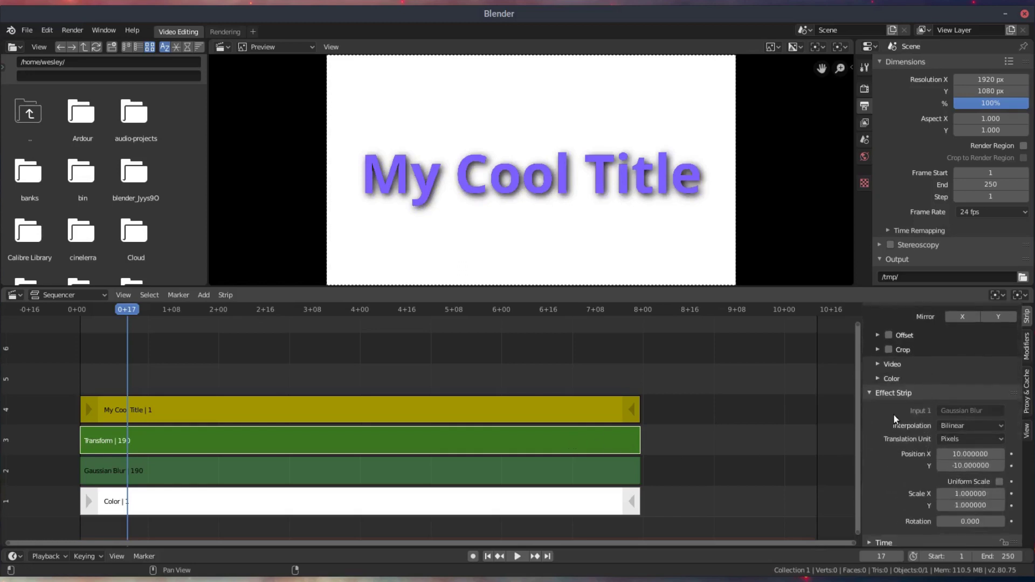
{"action": "left_click", "coordinate": [973, 456]}
{"action": "type", "text": "10.0"}
{"action": "key", "text": "BackSpace"}
{"action": "key", "text": "BackSpace"}
{"action": "key", "text": "BackSpace"}
{"action": "key", "text": "BackSpace"}
{"action": "type", "text": "20"}
{"action": "key", "text": "Return"}
{"action": "left_click", "coordinate": [977, 465]}
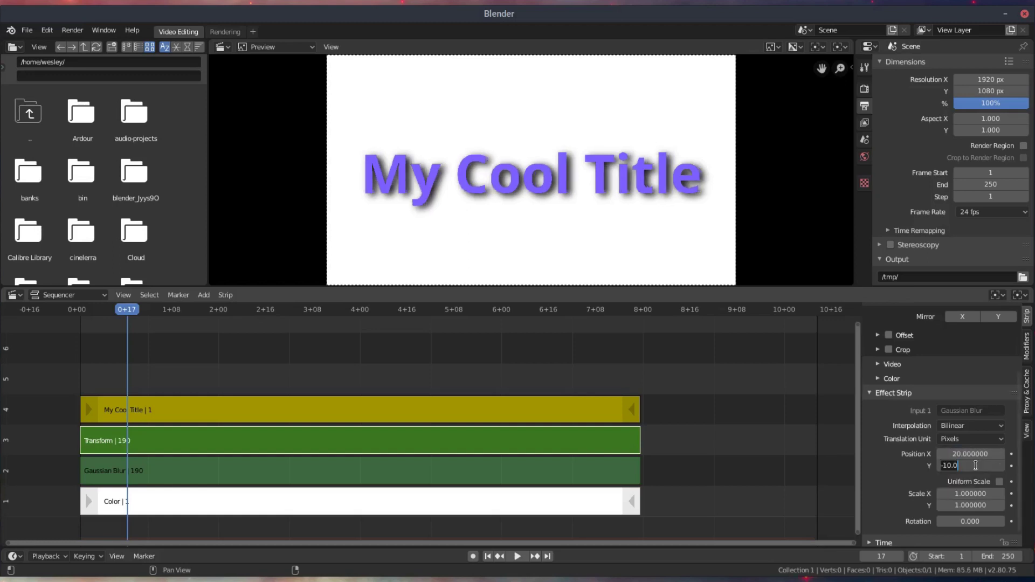
{"action": "key", "text": "BackSpace"}
{"action": "key", "text": "BackSpace"}
{"action": "key", "text": "BackSpace"}
{"action": "key", "text": "BackSpace"}
{"action": "type", "text": "20"}
{"action": "key", "text": "Return"}
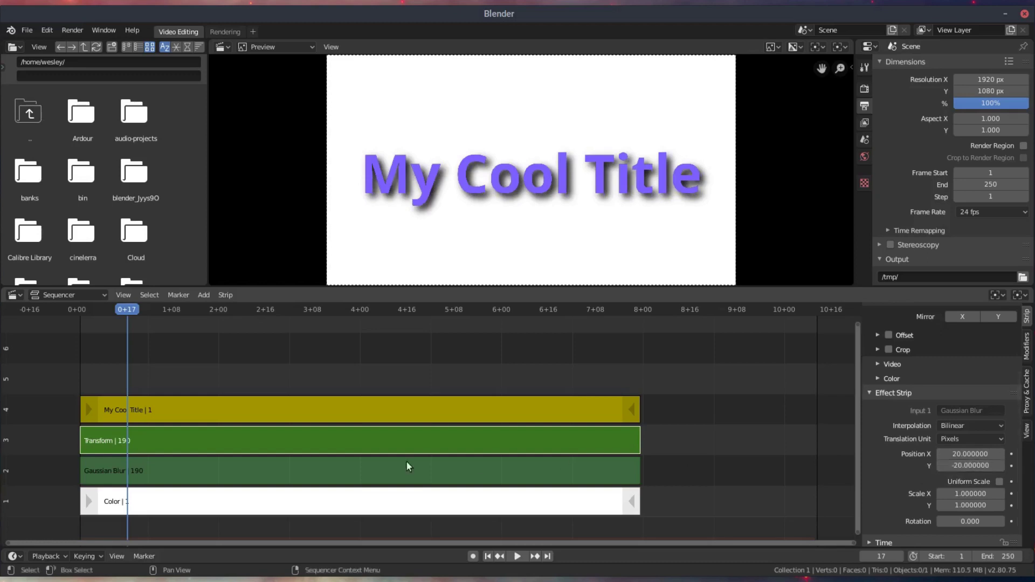
Step: Set the Gaussian Blur size to 30 in X and Y, previewing at frame 25
{"action": "left_click", "coordinate": [354, 468]}
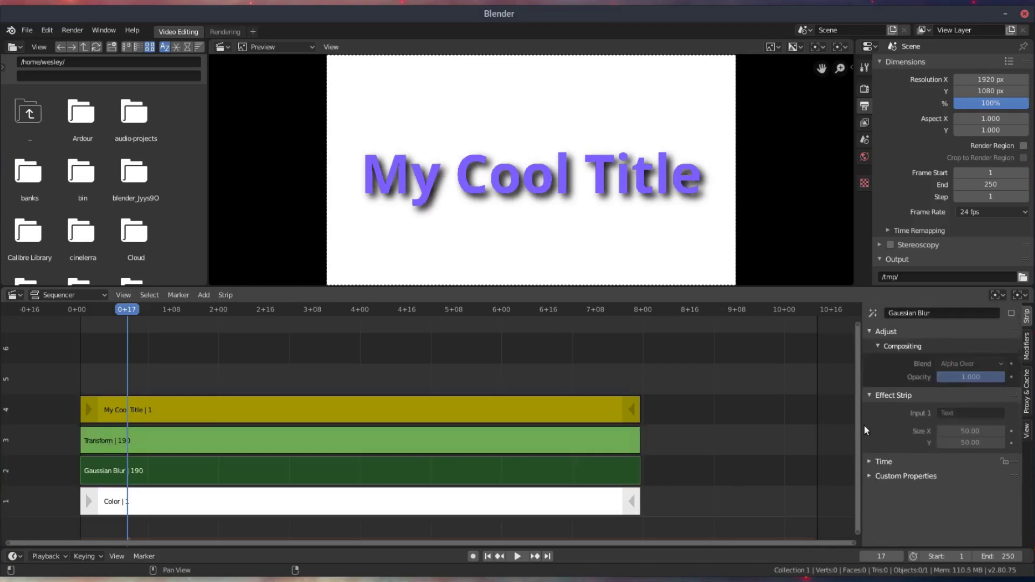
{"action": "left_click", "coordinate": [980, 431]}
{"action": "type", "text": "30"}
{"action": "key", "text": "Tab"}
{"action": "type", "text": "30"}
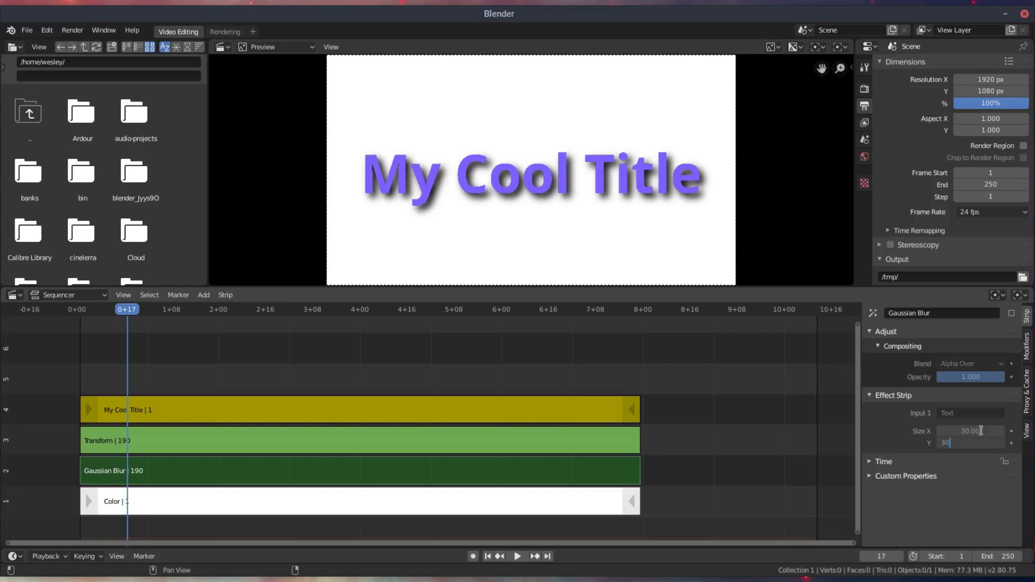
{"action": "key", "text": "Return"}
{"action": "left_click", "coordinate": [151, 307]}
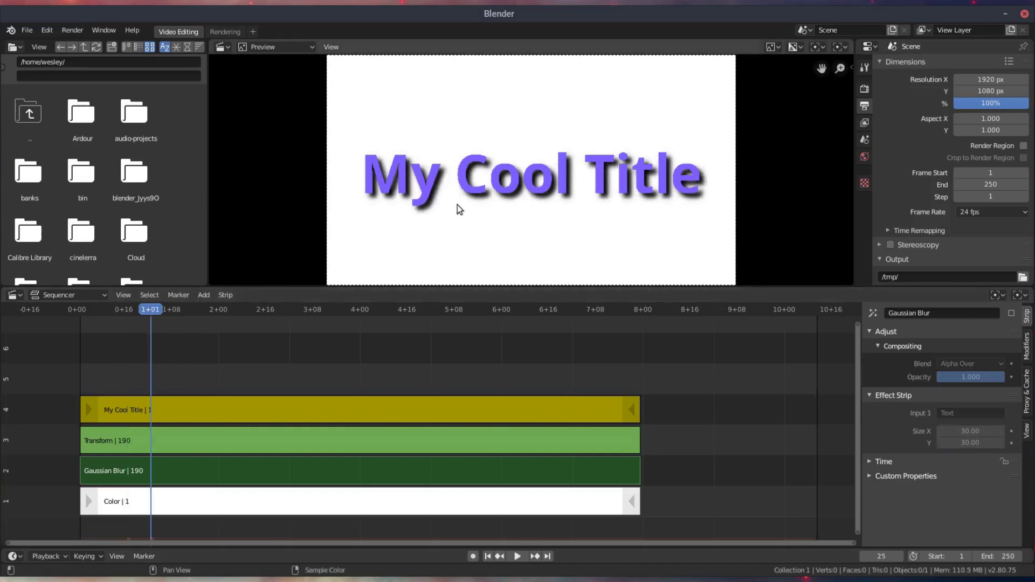
Step: Set the shadow Transform strip's position to X 10 and Y -10
{"action": "left_click", "coordinate": [221, 448]}
{"action": "scroll", "coordinate": [996, 473], "scroll_direction": "down", "scroll_amount": 2}
{"action": "scroll", "coordinate": [996, 473], "scroll_direction": "down", "scroll_amount": 3}
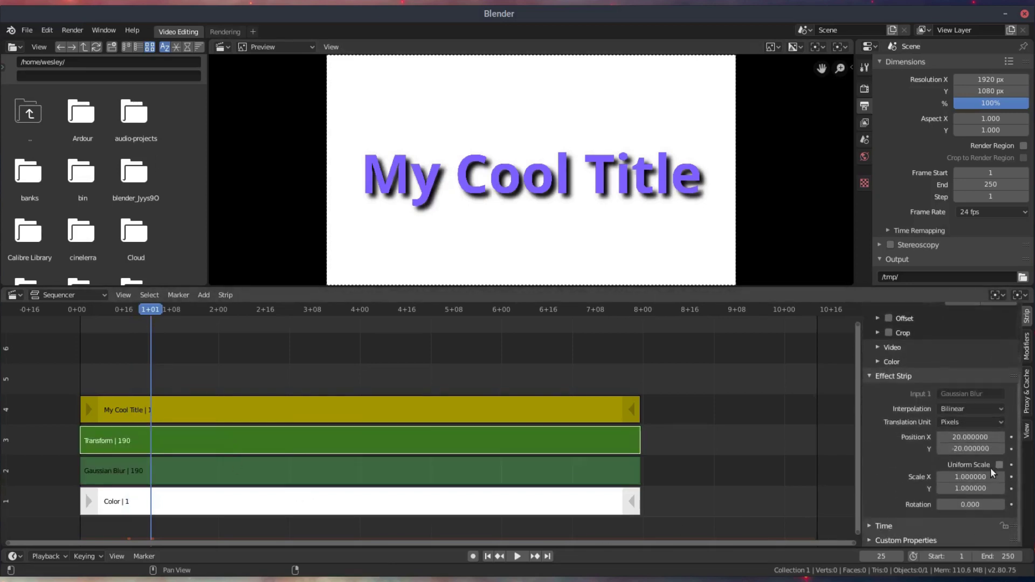
{"action": "left_click", "coordinate": [973, 437]}
{"action": "left_click", "coordinate": [972, 435]}
{"action": "type", "text": "10"}
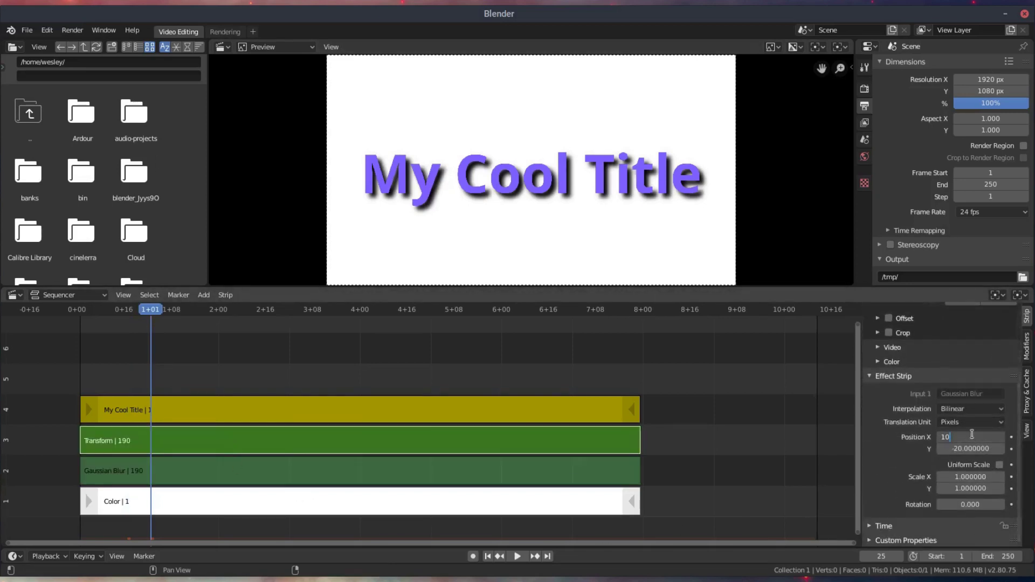
{"action": "key", "text": "Tab"}
{"action": "type", "text": "-10"}
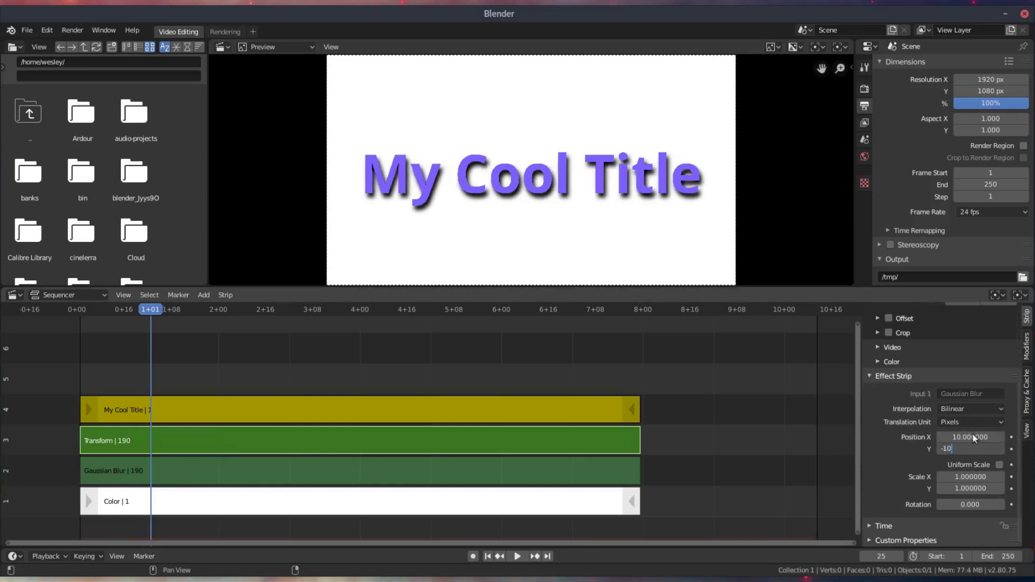
{"action": "key", "text": "Return"}
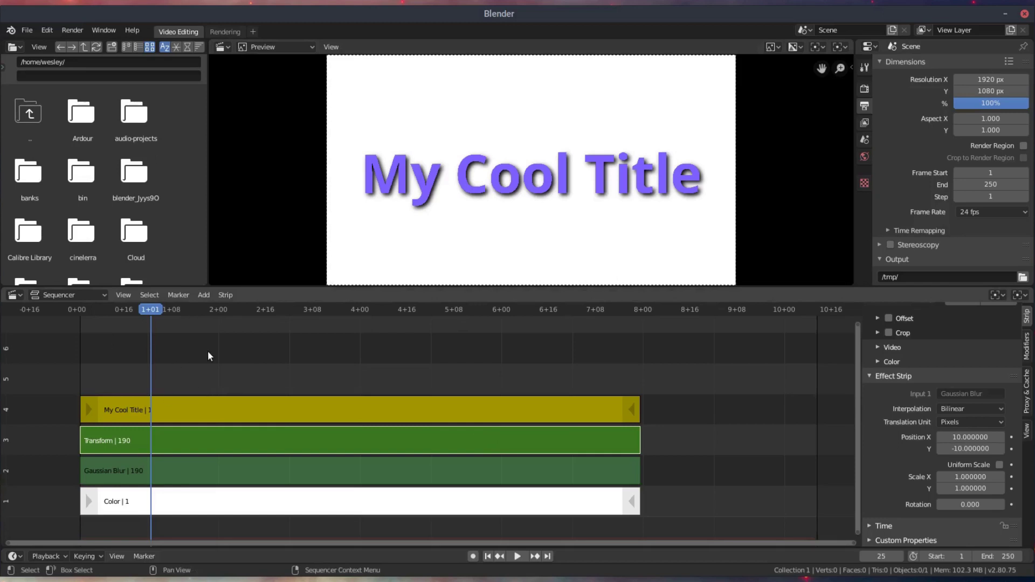
Step: Keep the title at full opacity and box-select the title, Transform and Blur strips
{"action": "left_click", "coordinate": [286, 404]}
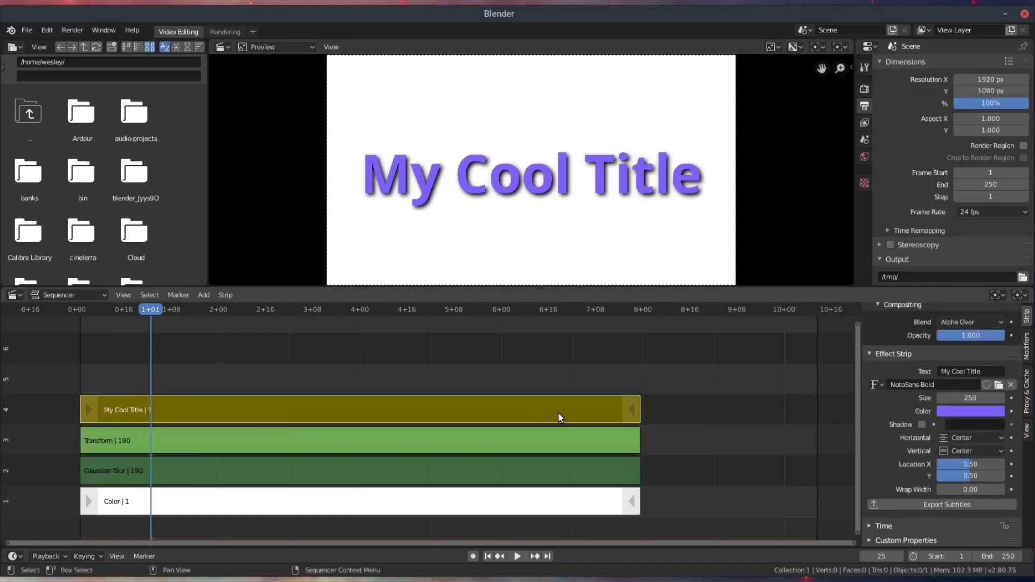
{"action": "mouse_move", "coordinate": [982, 364]}
{"action": "left_mouse_down"}
{"action": "mouse_move", "coordinate": [951, 364]}
{"action": "mouse_move", "coordinate": [982, 364]}
{"action": "left_mouse_up"}
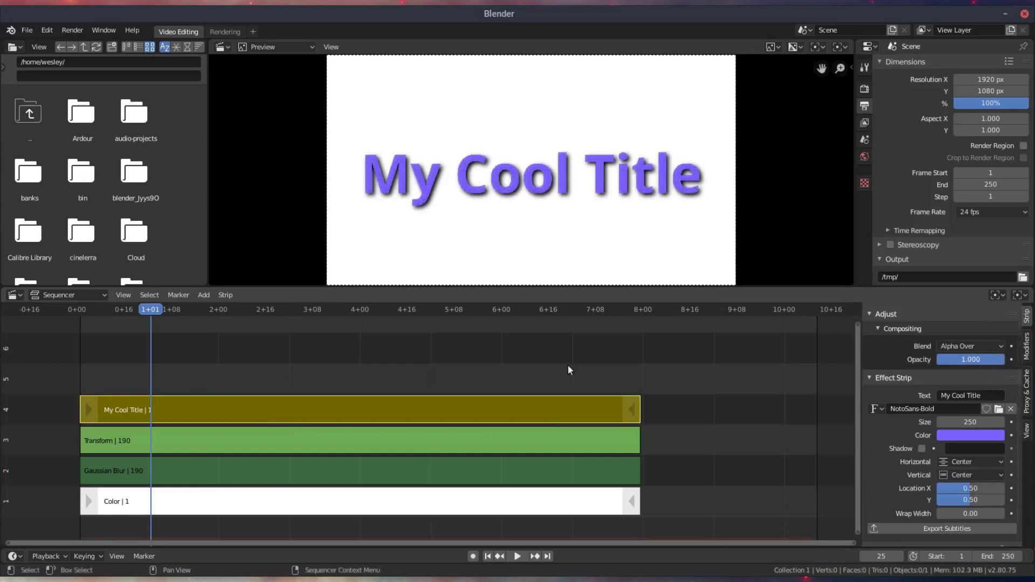
{"action": "mouse_move", "coordinate": [106, 363]}
{"action": "left_mouse_down"}
{"action": "mouse_move", "coordinate": [197, 455]}
{"action": "mouse_move", "coordinate": [548, 481]}
{"action": "mouse_move", "coordinate": [615, 471]}
{"action": "left_mouse_up"}
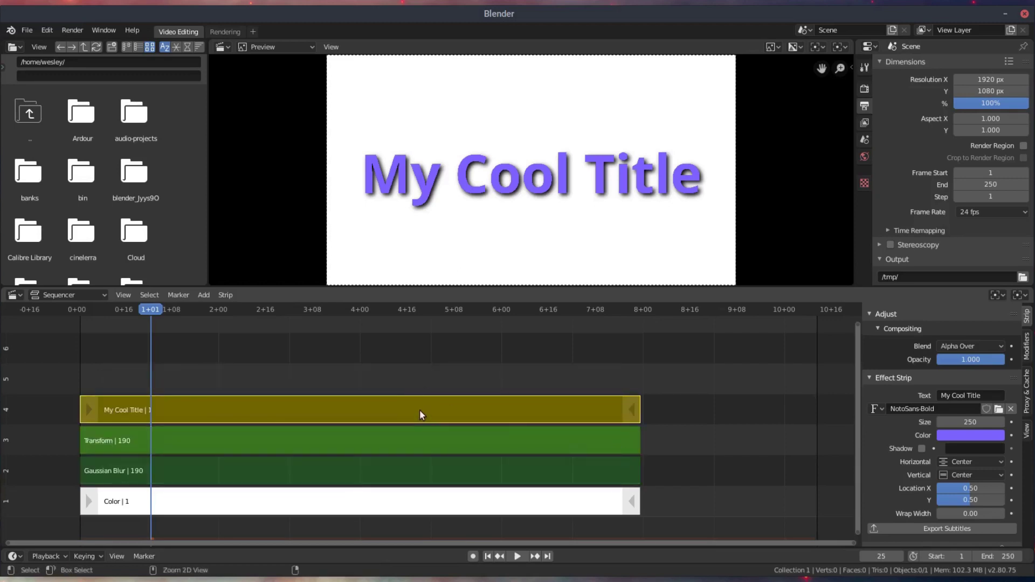
Step: Group the three strips into a MetaStrip blended Alpha Over and placed on channel 2
{"action": "key", "text": "ctrl+g"}
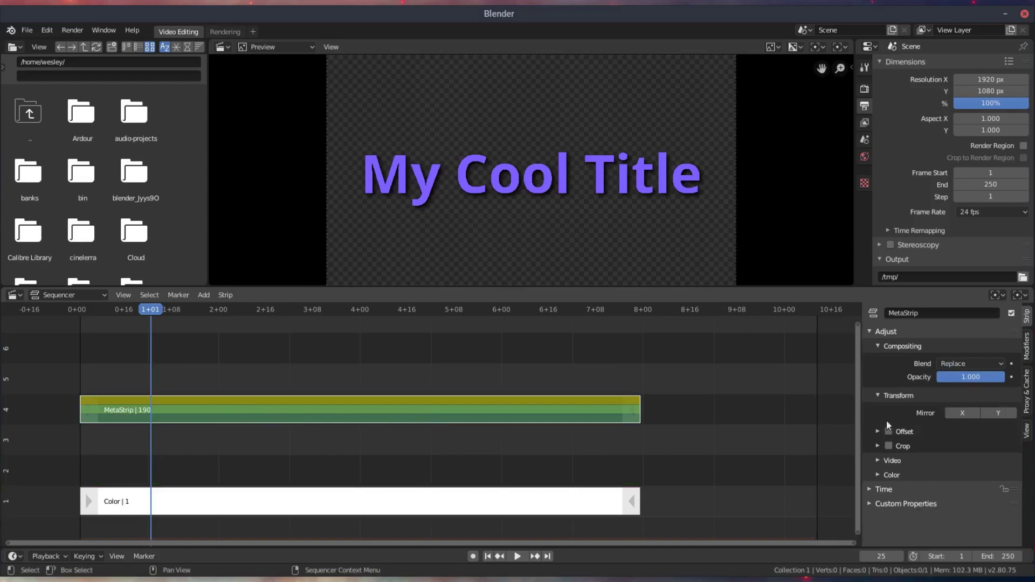
{"action": "left_click", "coordinate": [963, 364]}
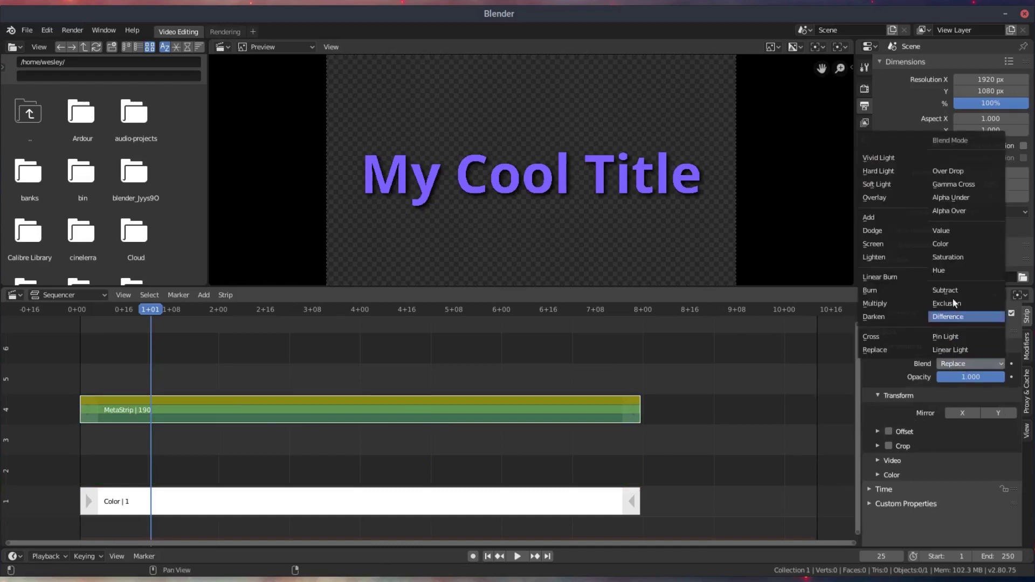
{"action": "left_click", "coordinate": [950, 211]}
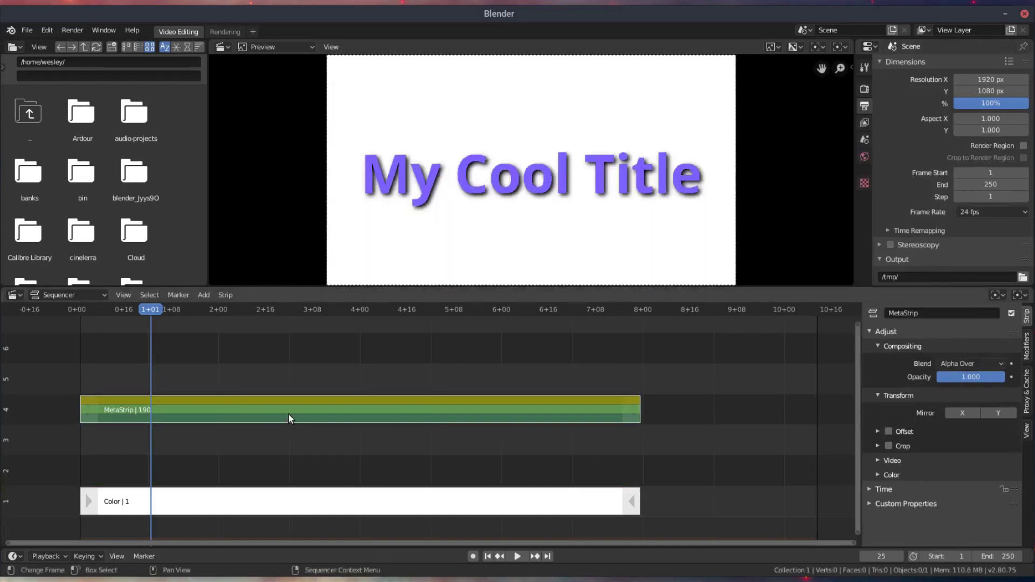
{"action": "key", "text": "g"}
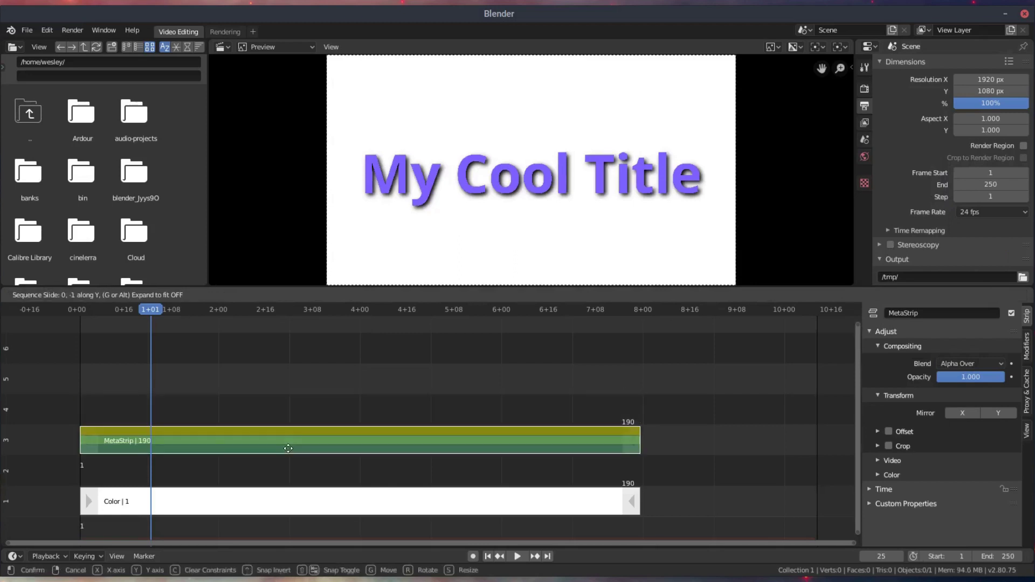
{"action": "left_click", "coordinate": [286, 467]}
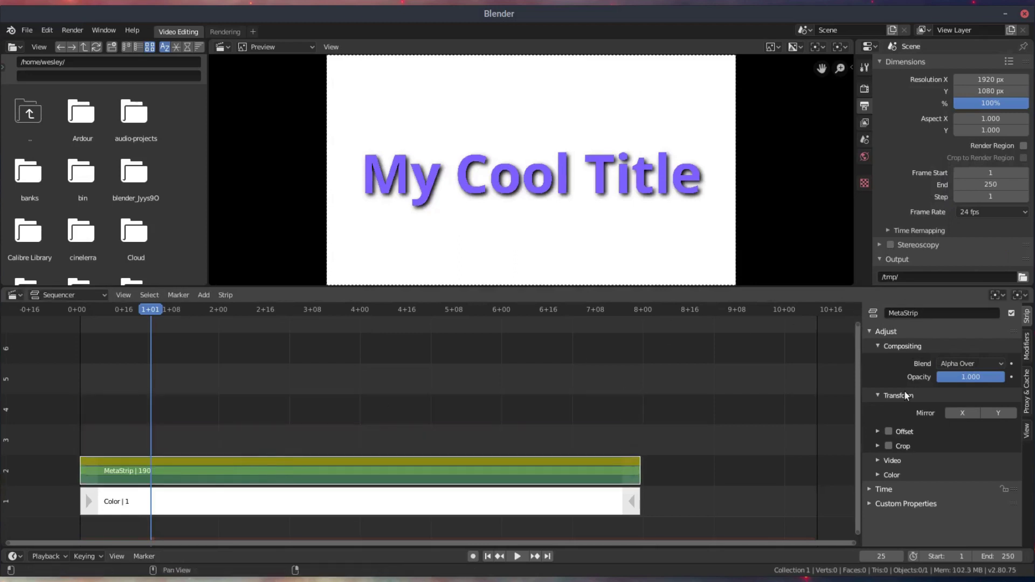
{"action": "mouse_move", "coordinate": [990, 379]}
{"action": "left_mouse_down"}
{"action": "mouse_move", "coordinate": [937, 377]}
{"action": "mouse_move", "coordinate": [1005, 377]}
{"action": "left_mouse_up"}
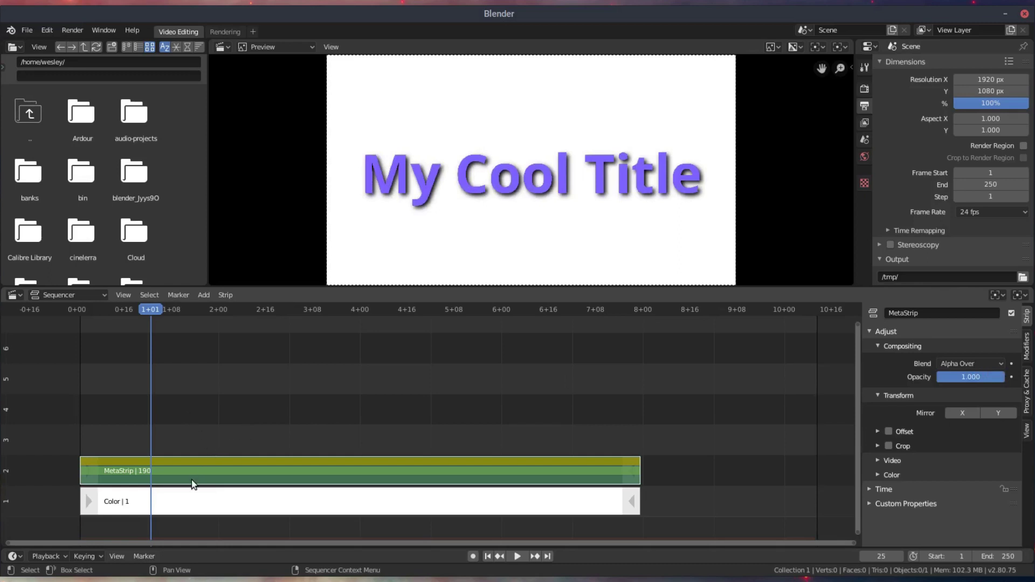
Step: Trim the MetaStrip to end near frame 121 and place a duplicate right after it
{"action": "left_click_drag", "start_coordinate": [634, 470], "coordinate": [280, 474]}
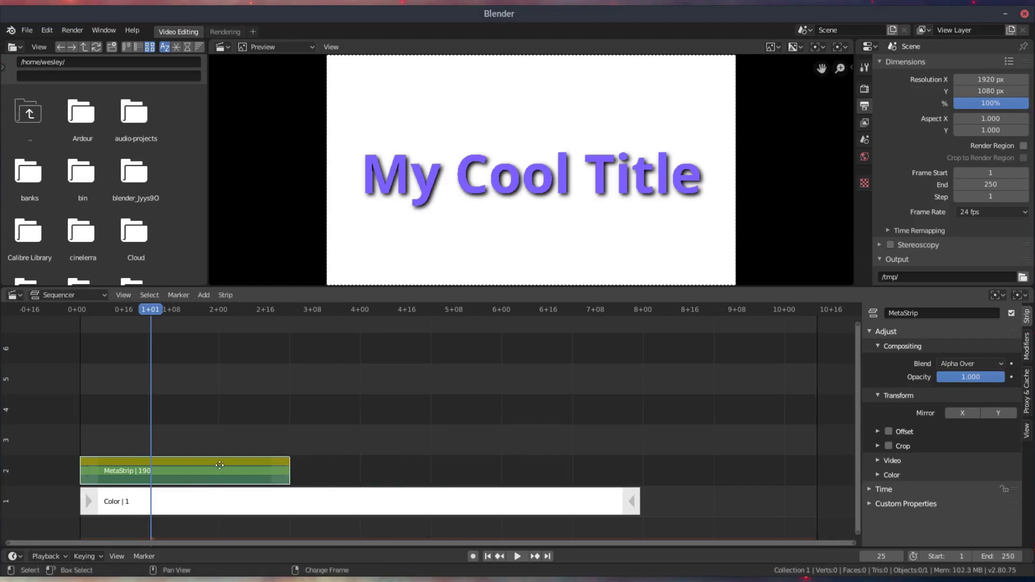
{"action": "key", "text": "shift+d"}
{"action": "left_click", "coordinate": [393, 478]}
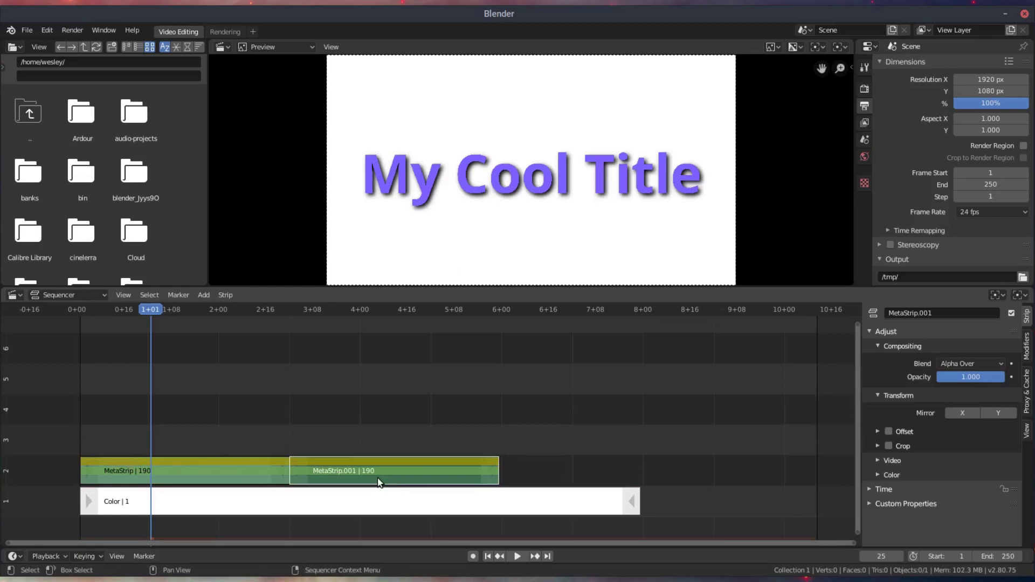
{"action": "left_click", "coordinate": [372, 312]}
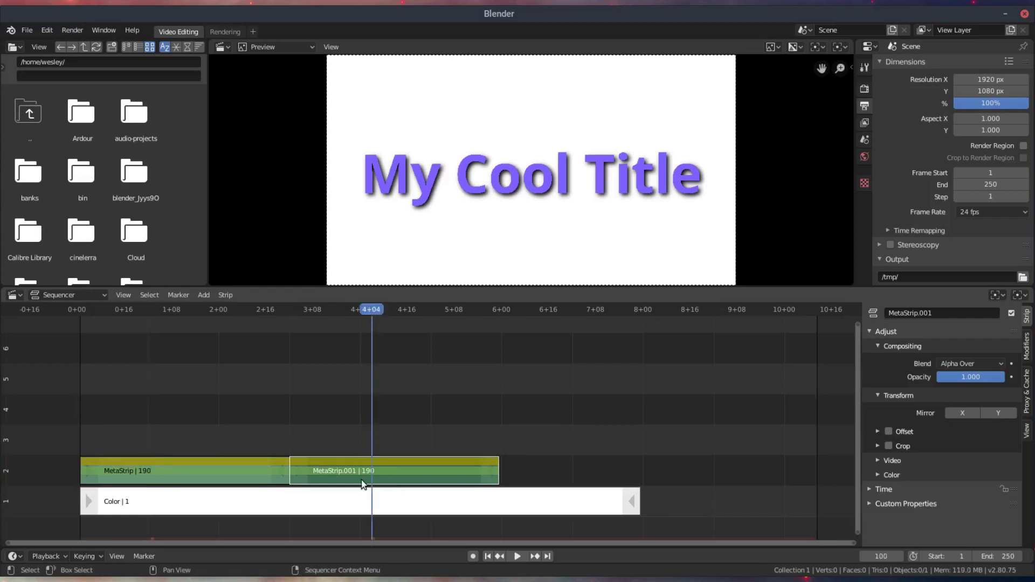
Step: Inside the copy, change the title text to 'My Second Title' with font size 233
{"action": "key", "text": "Tab"}
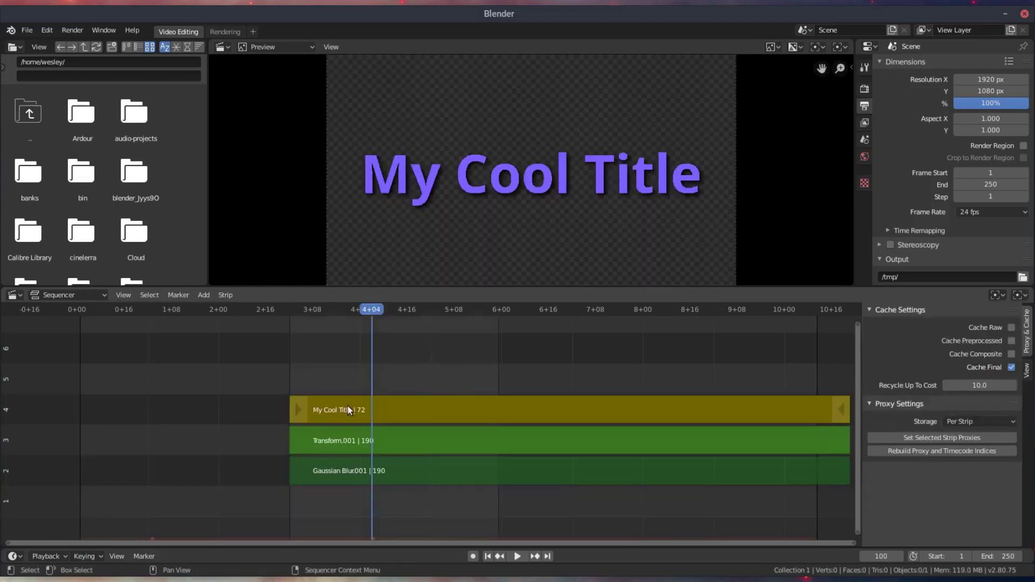
{"action": "left_click", "coordinate": [545, 421]}
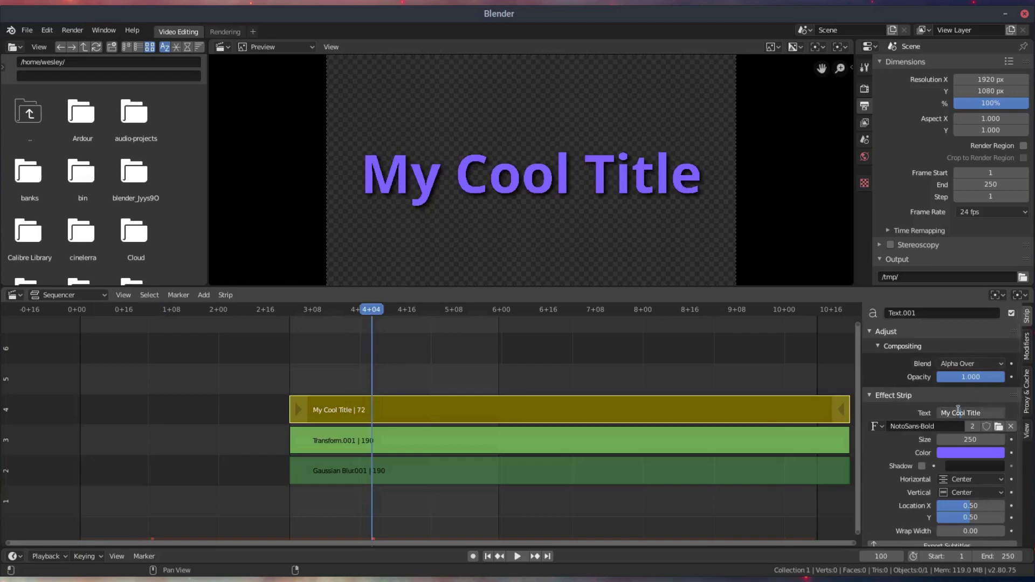
{"action": "left_click", "coordinate": [993, 413]}
{"action": "type", "text": "My Second Title"}
{"action": "key", "text": "Return"}
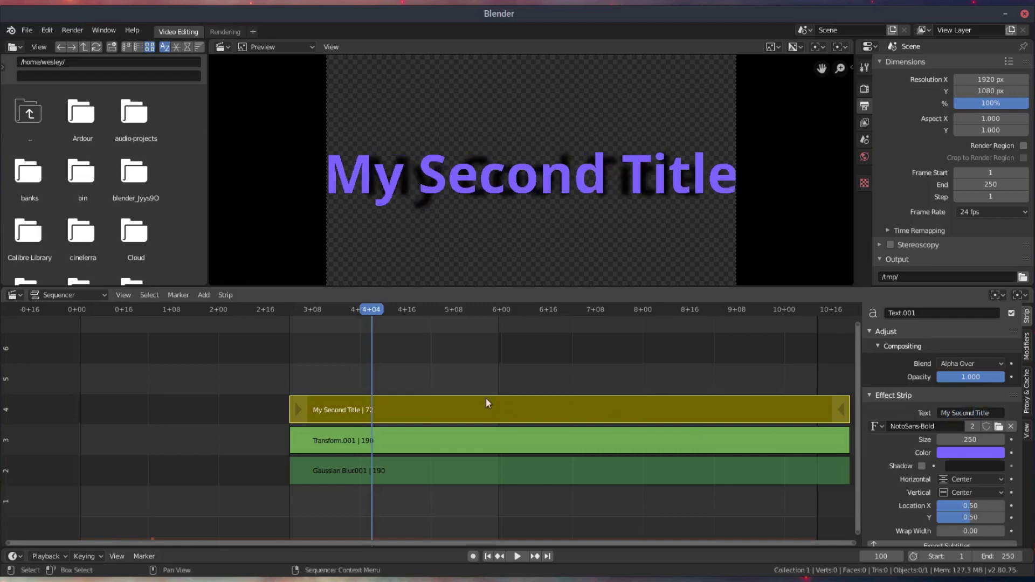
{"action": "left_click", "coordinate": [410, 314]}
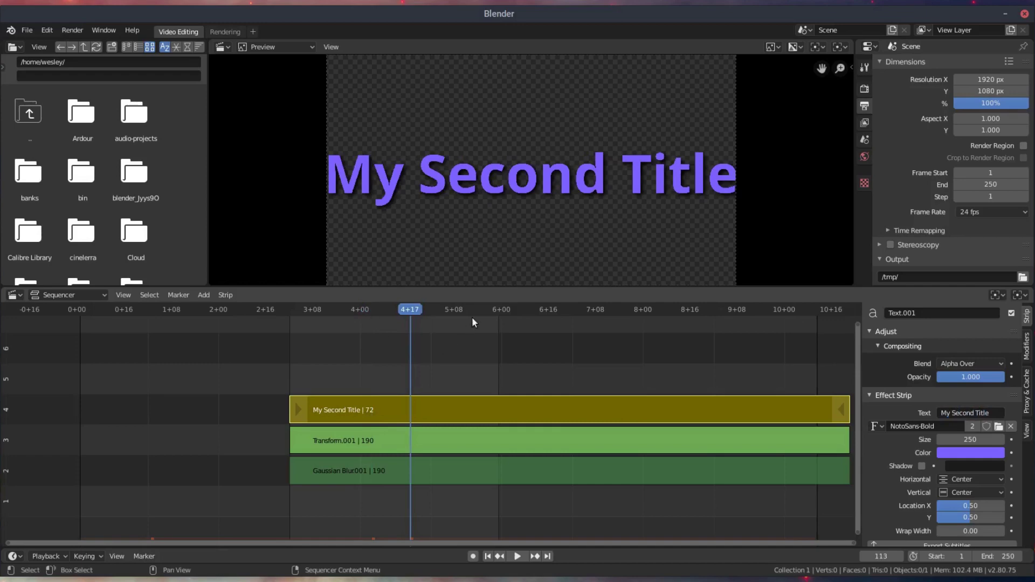
{"action": "left_click_drag", "start_coordinate": [971, 440], "coordinate": [955, 439]}
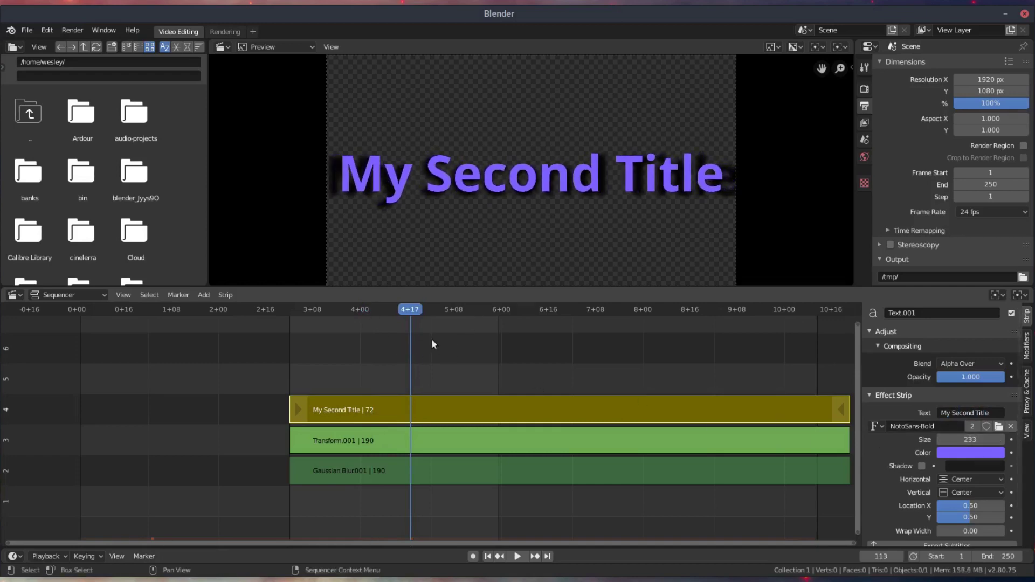
{"action": "left_click", "coordinate": [366, 313]}
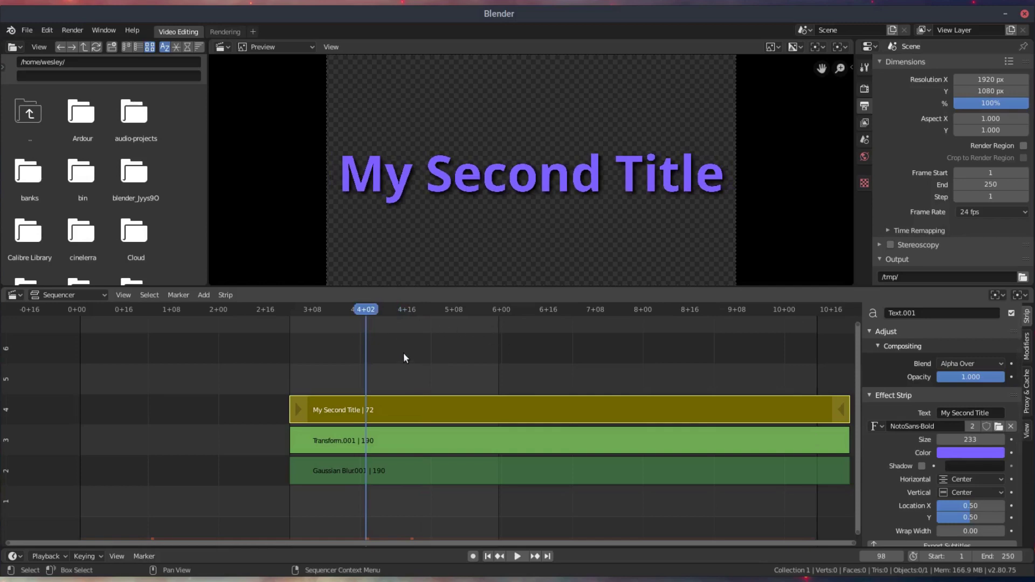
{"action": "key", "text": "Tab"}
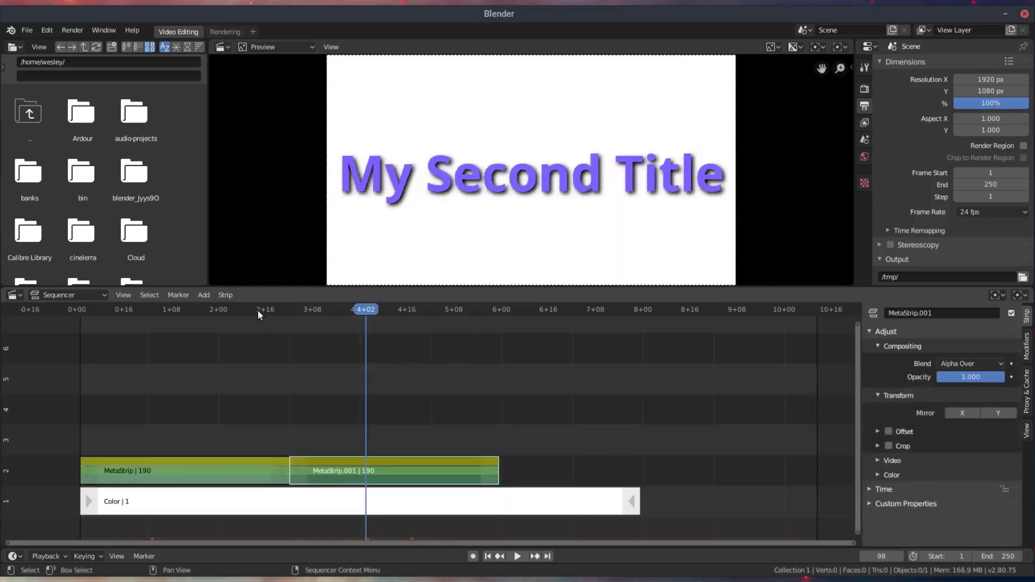
{"action": "left_click_drag", "start_coordinate": [257, 310], "coordinate": [202, 316]}
{"action": "key", "text": "space"}
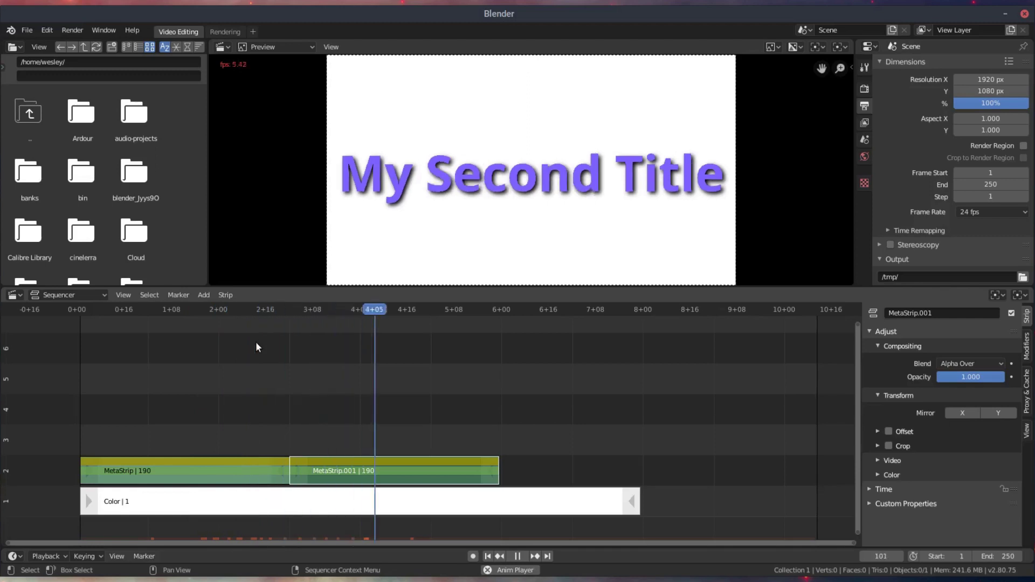
{"action": "key", "text": "space"}
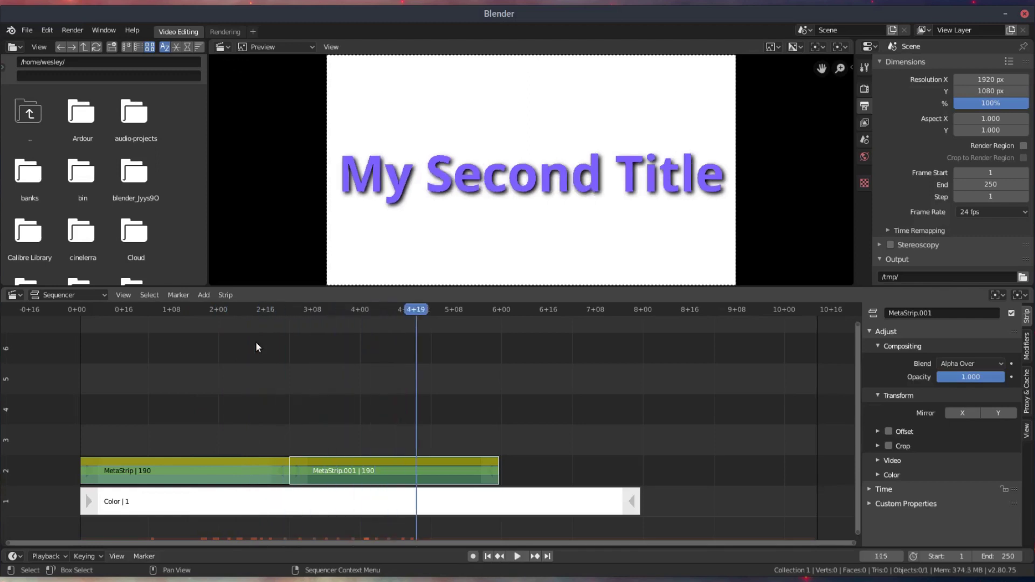